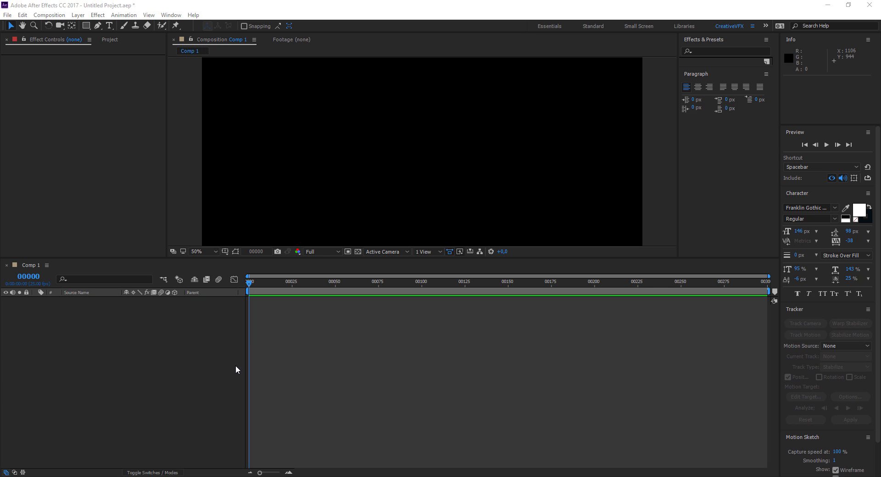
# Create a new composition with the default settings and add a 300 × 300 px royal blue solid
pyautogui.hotkey('ctrl', 'n')
pyautogui.press('Return')
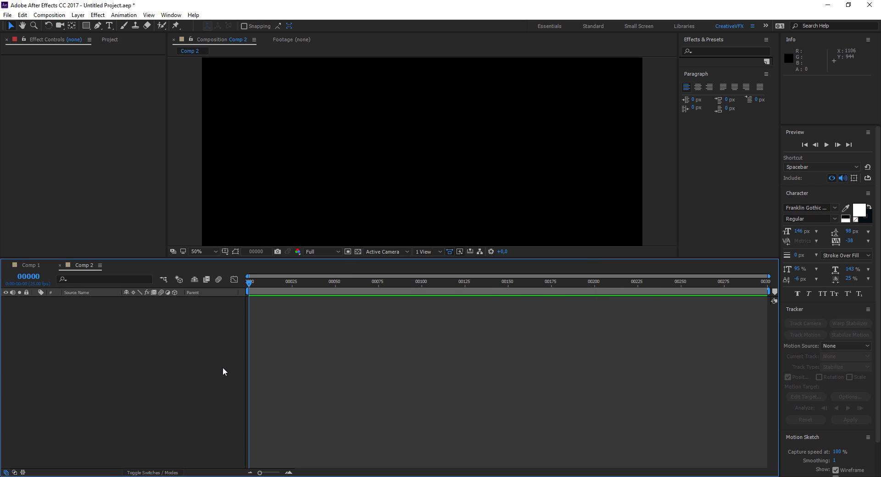
pyautogui.hotkey('ctrl', 'y')
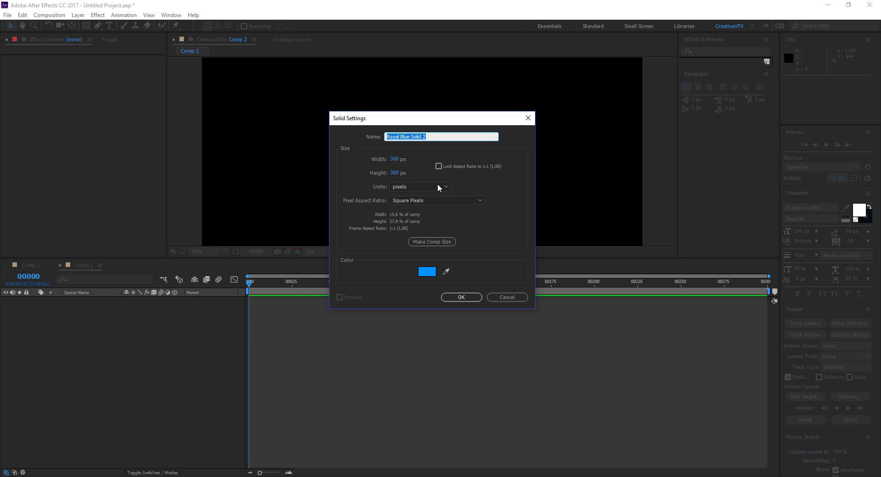
pyautogui.click(472, 297)
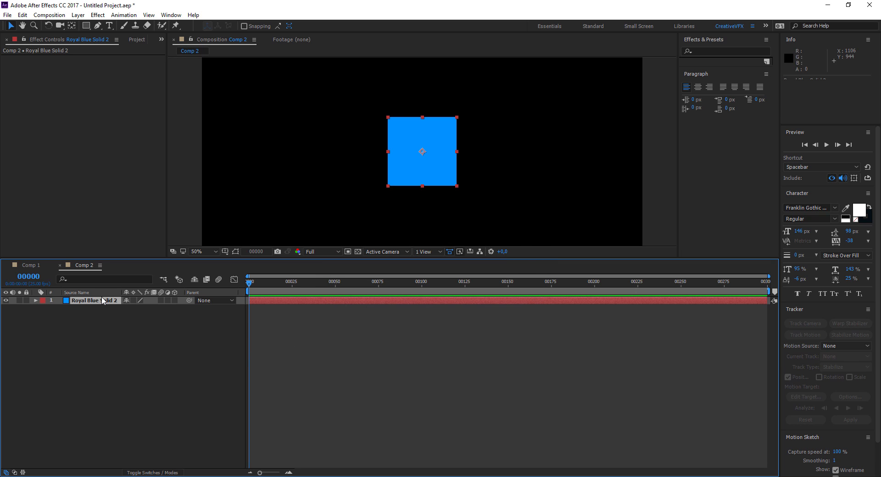
# Duplicate the blue solid and recolor the copy to pure red (FF0000) as a new solid
pyautogui.hotkey('ctrl', 'd')
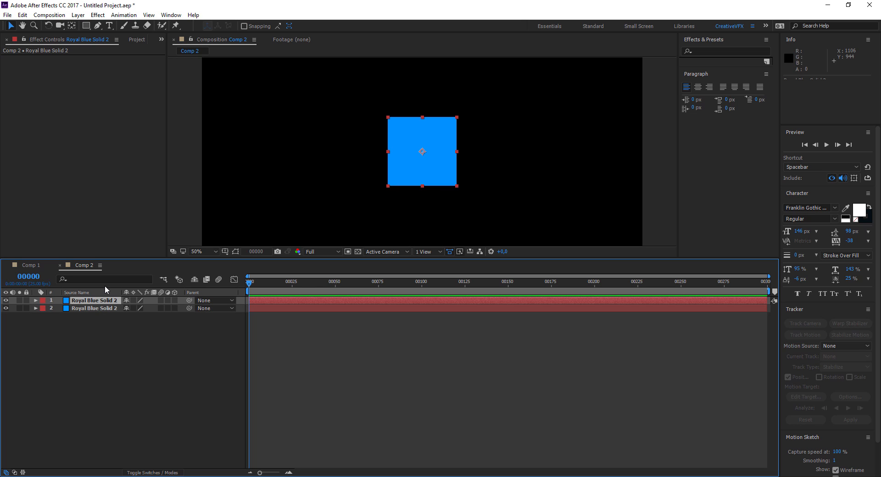
pyautogui.click(78, 15)
pyautogui.click(99, 36)
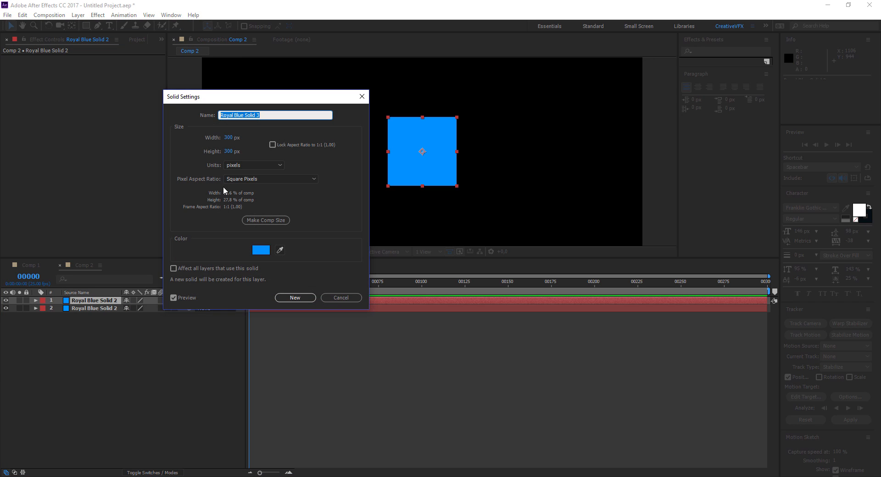
pyautogui.click(261, 250)
pyautogui.click(399, 334)
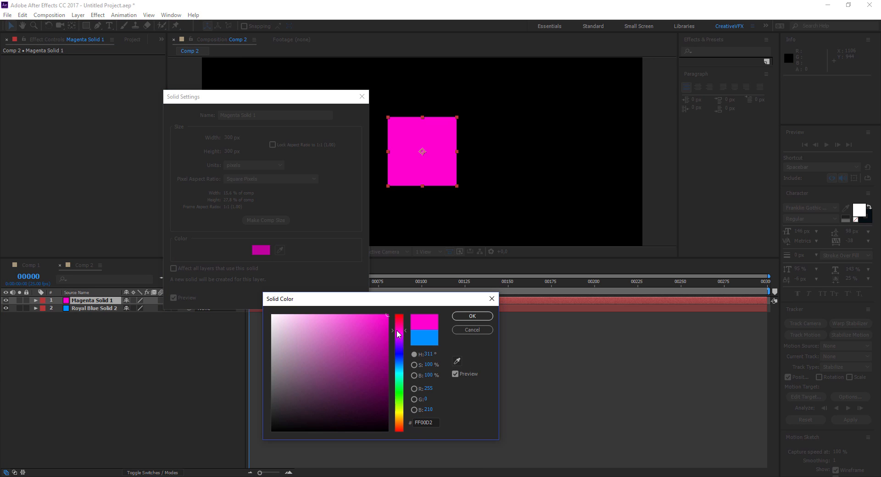
pyautogui.moveTo(399, 419); pyautogui.dragTo(400, 436)
pyautogui.moveTo(384, 336); pyautogui.dragTo(389, 314)
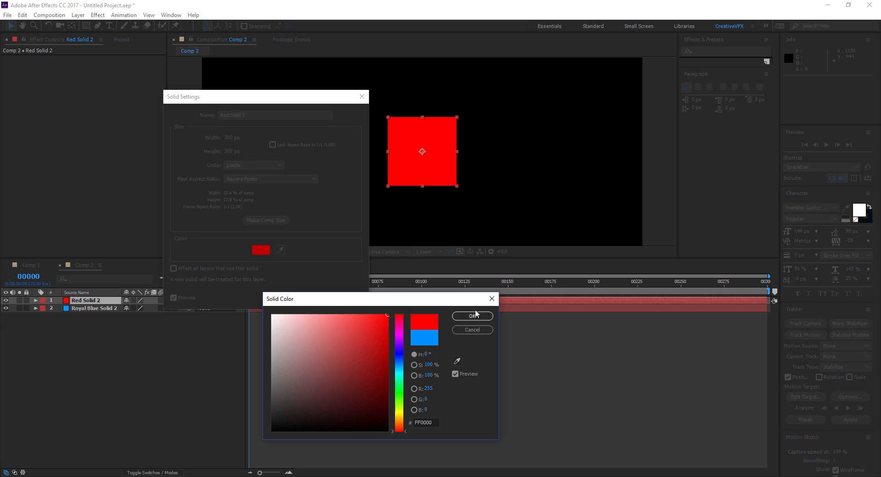
pyautogui.click(473, 316)
pyautogui.click(296, 299)
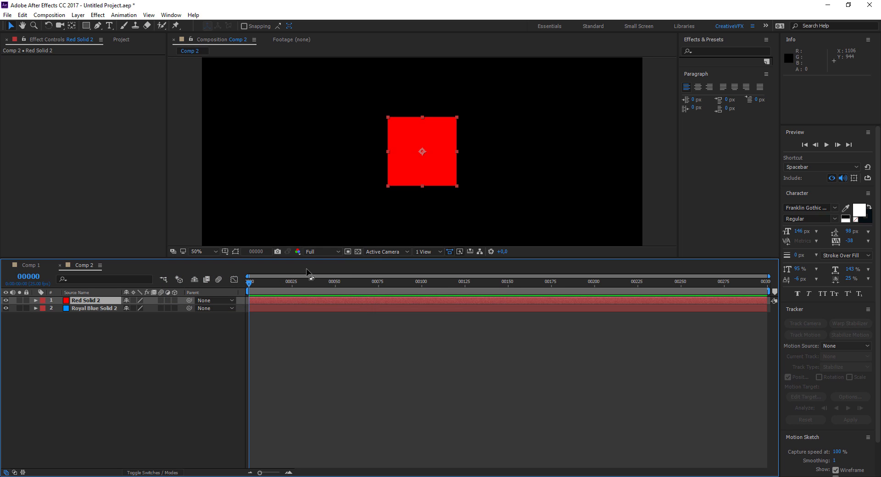
# Move the red solid horizontally to X position 1345 and parent the blue solid to it
pyautogui.press('p')
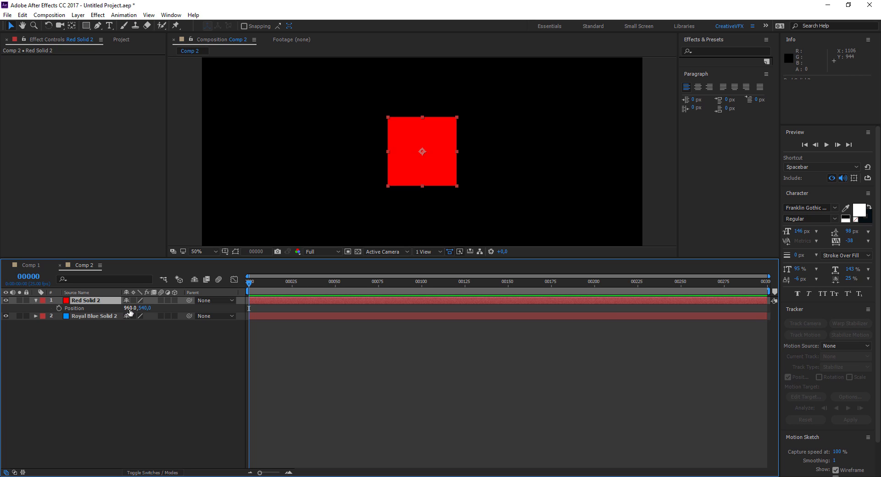
pyautogui.moveTo(130, 312); pyautogui.dragTo(324, 325)
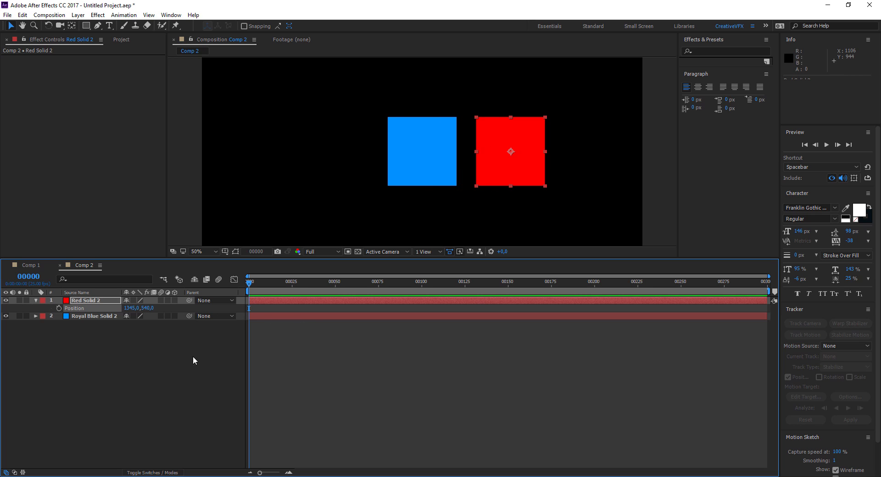
pyautogui.click(124, 371)
pyautogui.click(37, 300)
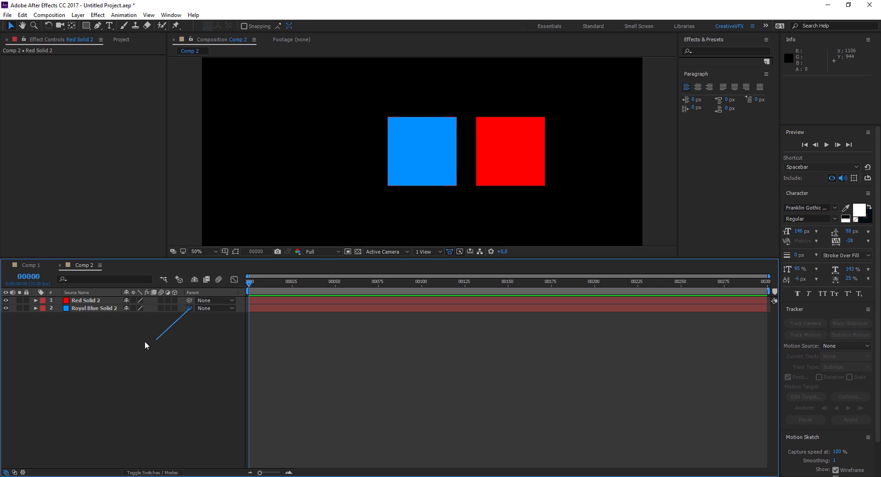
pyautogui.moveTo(145, 342); pyautogui.dragTo(75, 300)
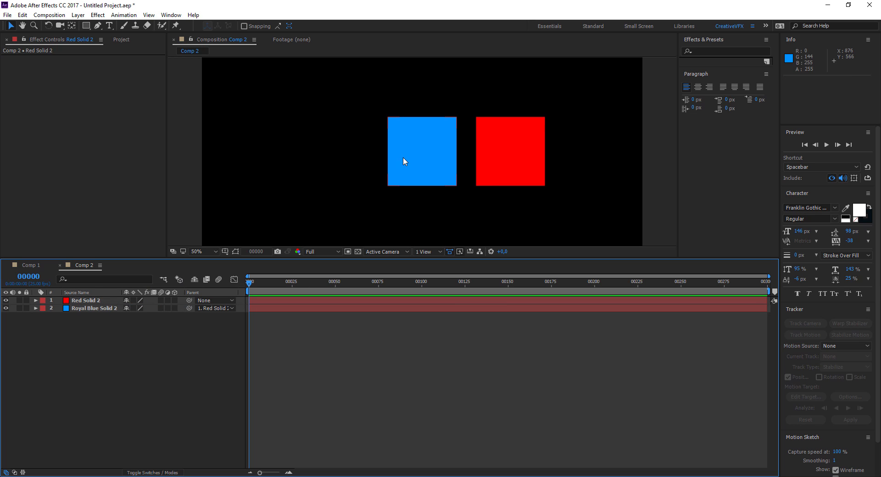
# Set the red parent layer's X position to 1330 and its scale to 110%
pyautogui.click(84, 301)
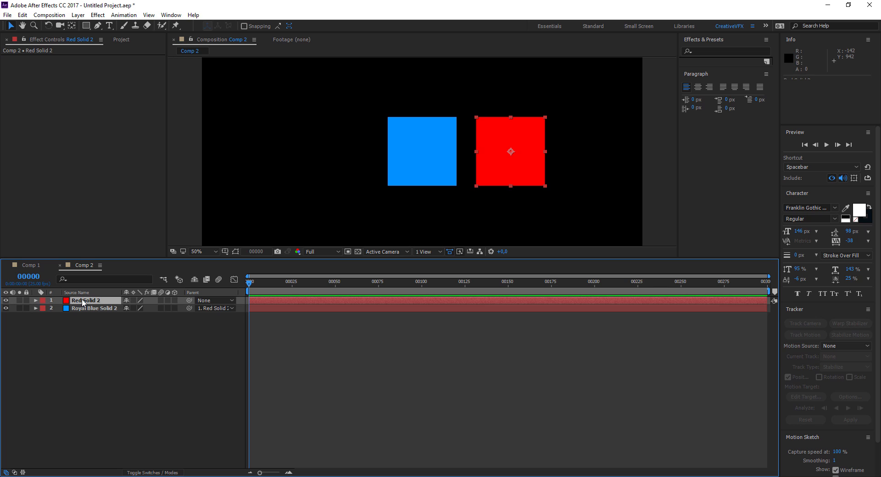
pyautogui.click(36, 301)
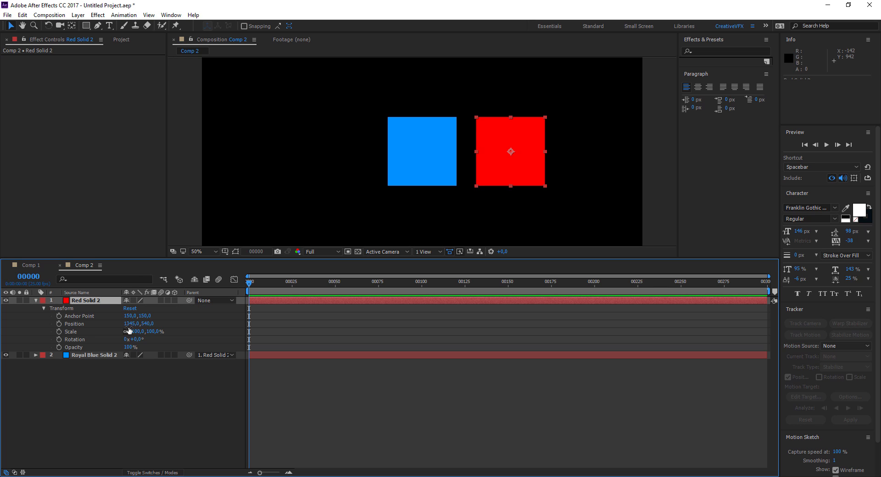
pyautogui.moveTo(135, 327); pyautogui.dragTo(157, 317)
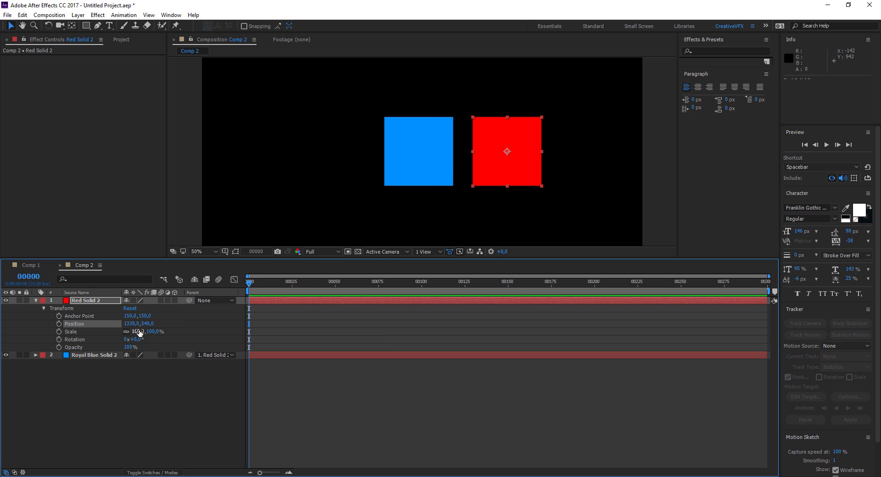
pyautogui.moveTo(138, 331)
pyautogui.mouseDown()
pyautogui.moveTo(112, 332)
pyautogui.moveTo(148, 333)
pyautogui.moveTo(129, 348)
pyautogui.moveTo(156, 340)
pyautogui.moveTo(142, 340)
pyautogui.mouseUp()
# Lower the red solid's opacity to 0% and restore it to 100%
pyautogui.click(116, 370)
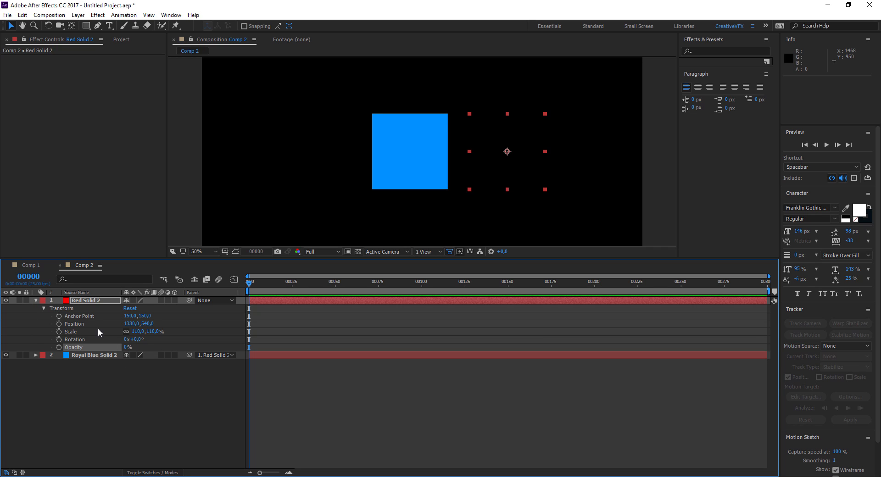
pyautogui.click(125, 347)
pyautogui.write('100')
pyautogui.press('Return')
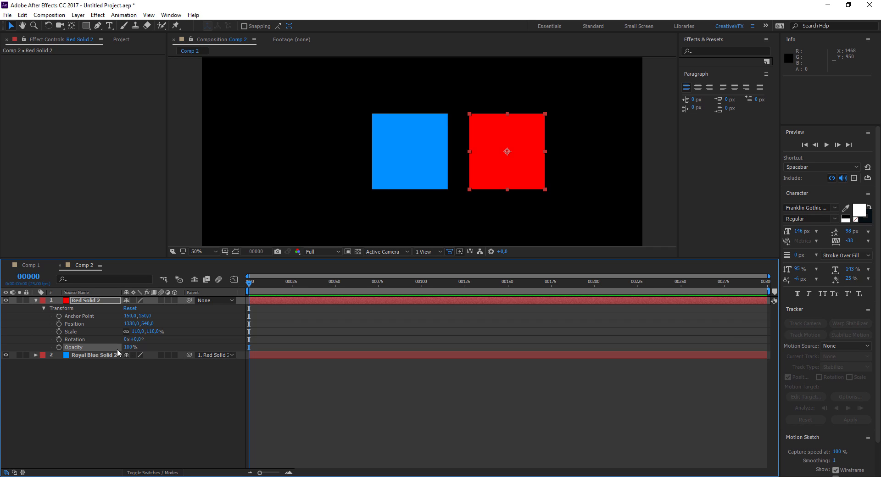
# Set the blue solid's parent to None and expand its Transform properties
pyautogui.click(207, 355)
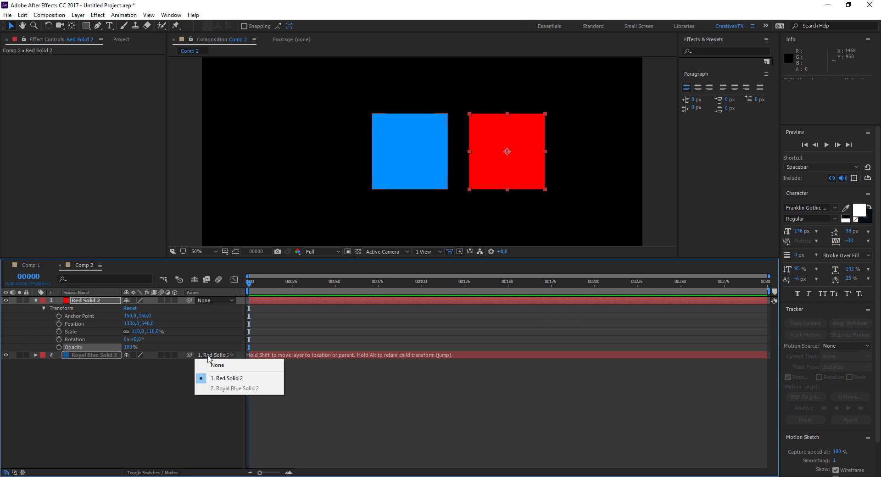
pyautogui.click(210, 363)
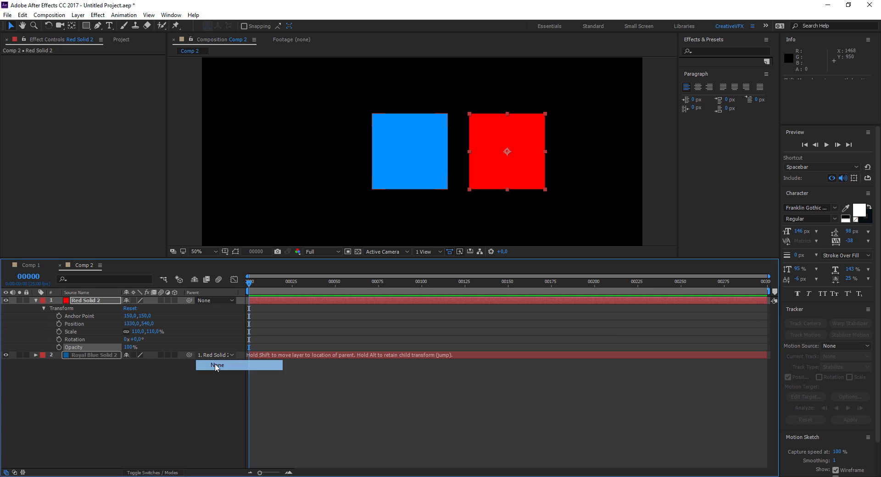
pyautogui.click(85, 357)
pyautogui.click(35, 356)
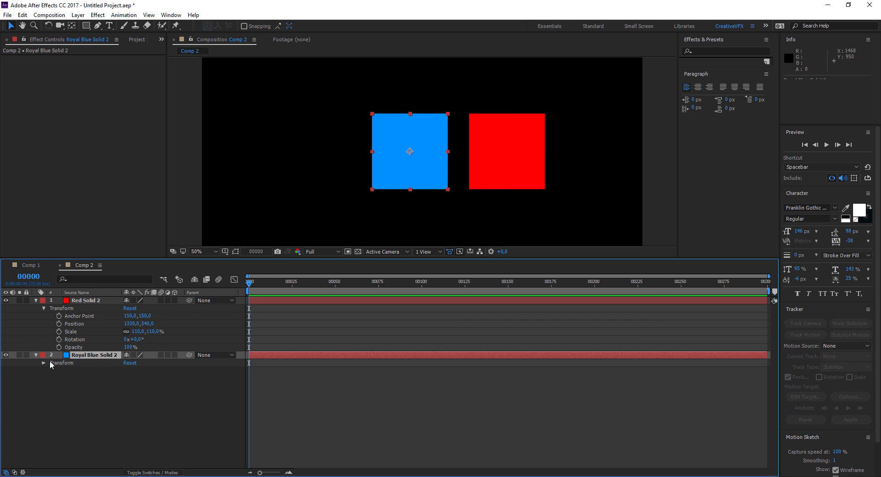
pyautogui.click(44, 362)
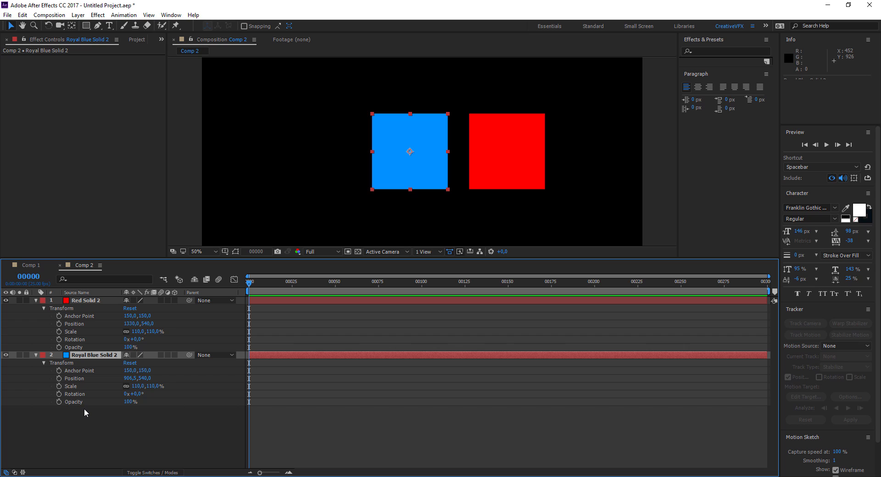
# Add an expression to the blue solid's Opacity that links it to the red solid's Opacity
pyautogui.keyDown('alt'); pyautogui.click(59, 402); pyautogui.keyUp('alt')
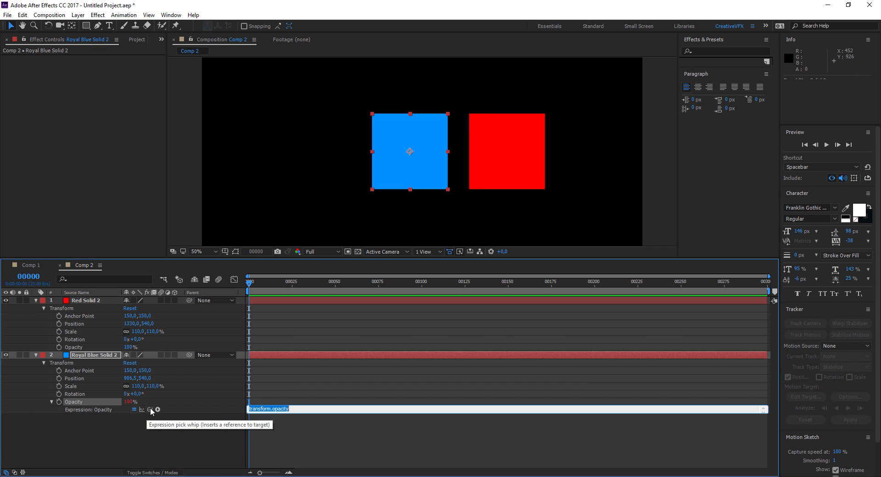
pyautogui.moveTo(149, 409); pyautogui.dragTo(70, 350)
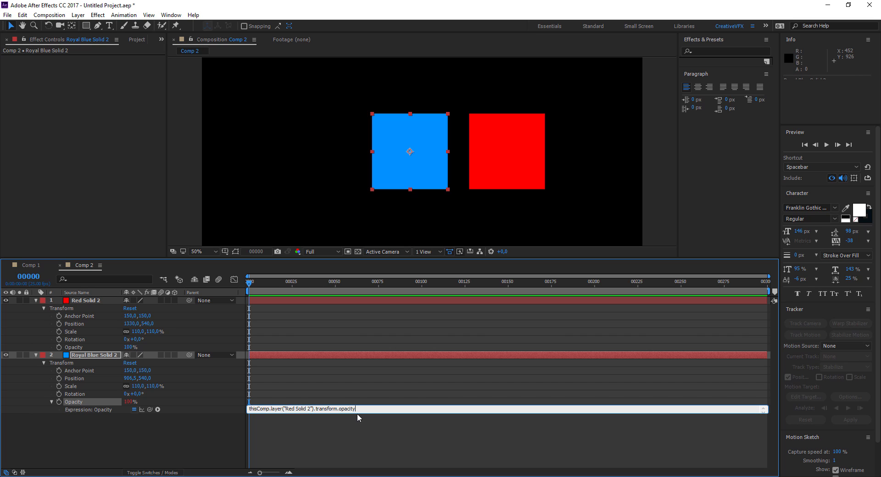
pyautogui.press('KP_Enter')
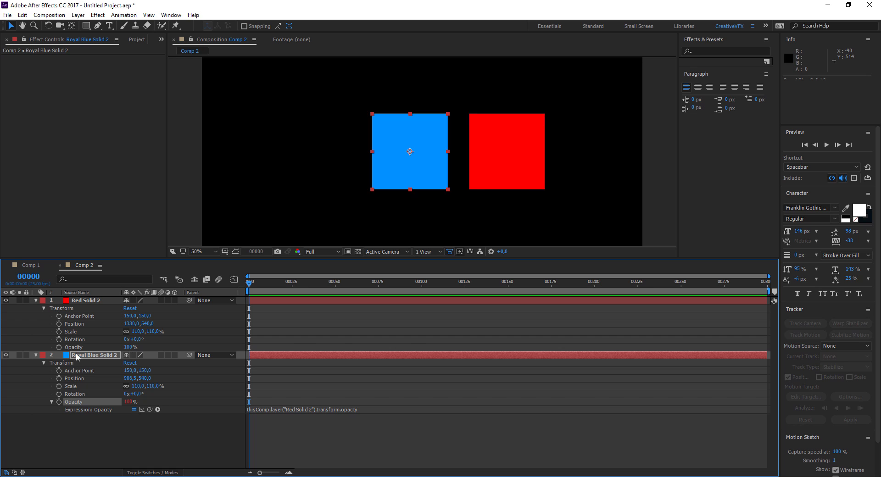
# Vary the red solid's opacity to test the expression link and return it to 100%
pyautogui.click(127, 347)
pyautogui.write('36')
pyautogui.press('Return')
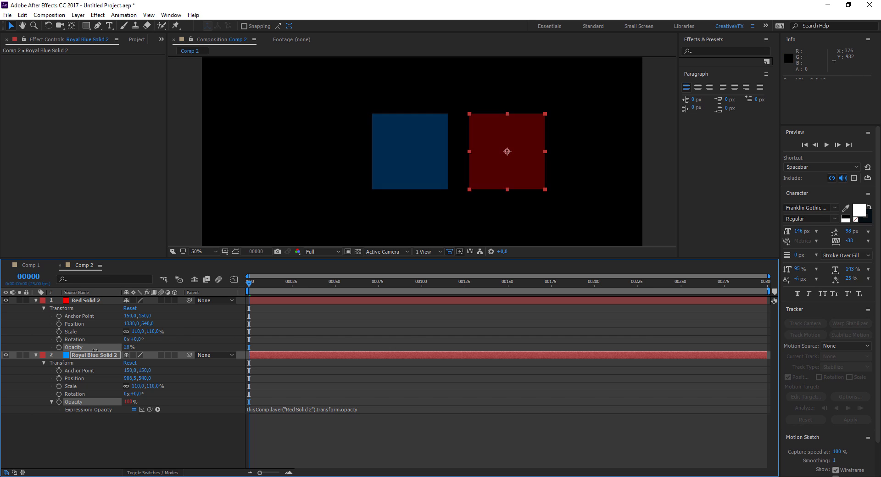
pyautogui.moveTo(106, 352); pyautogui.dragTo(143, 346)
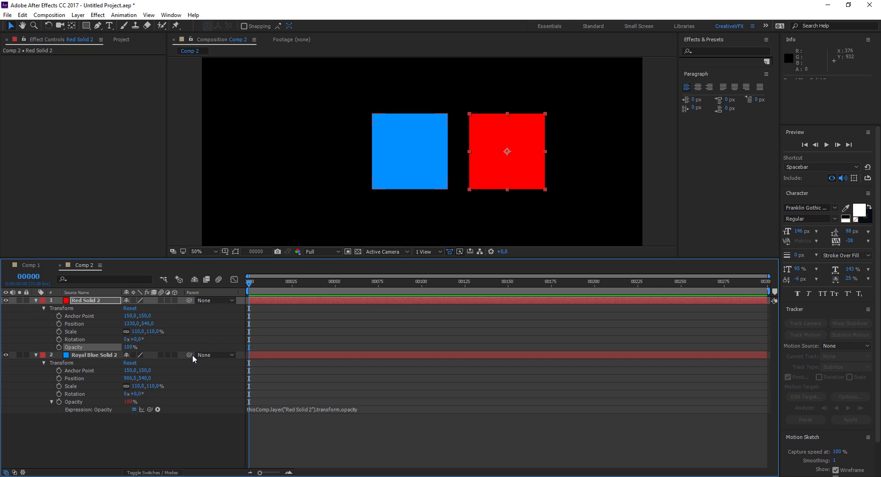
# Collapse the blue solid's properties and start a 100% Opacity keyframe on the red solid at frame 25
pyautogui.click(36, 355)
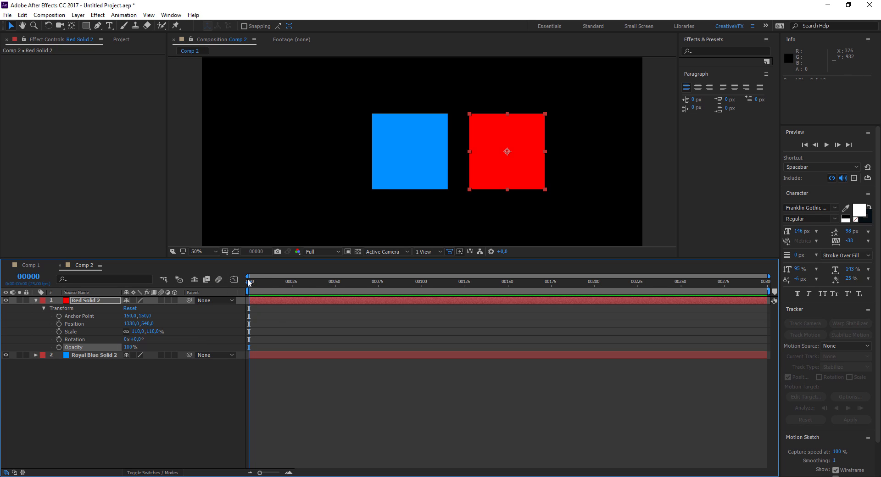
pyautogui.moveTo(249, 282); pyautogui.dragTo(291, 300)
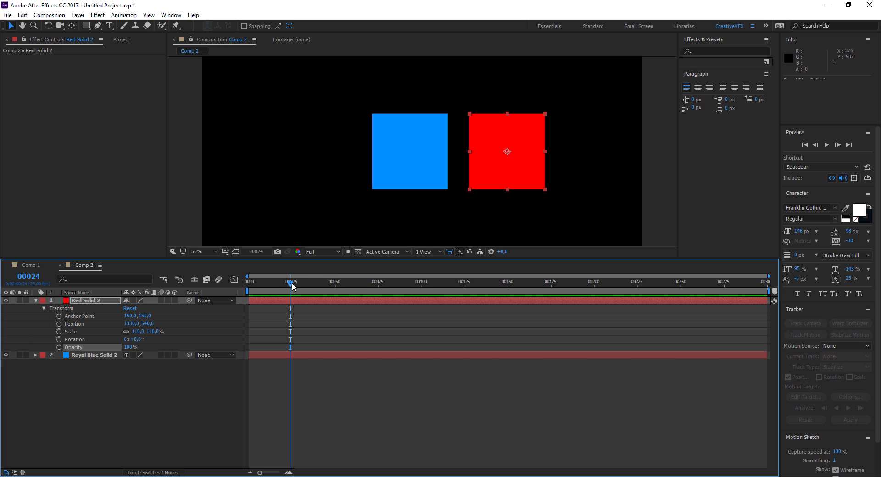
pyautogui.click(292, 283)
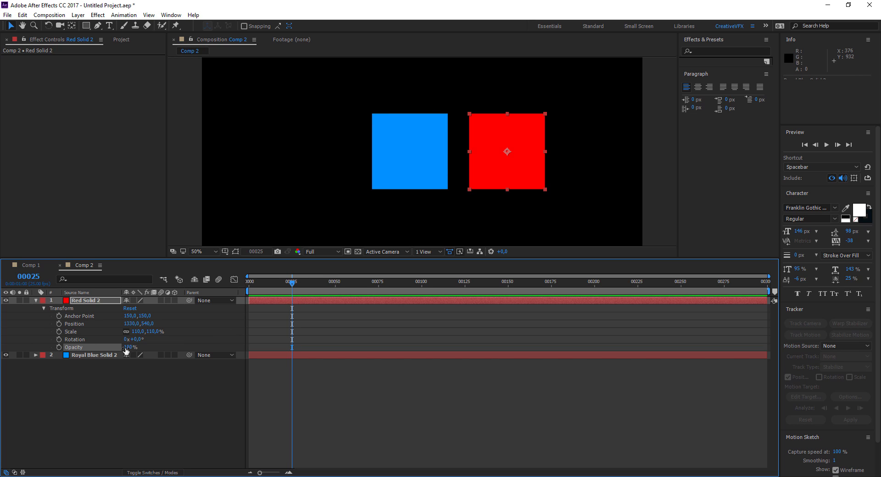
pyautogui.click(59, 347)
# Add red solid Opacity keyframes of 7% at frame 47 and 100% at frame 66
pyautogui.moveTo(294, 284); pyautogui.dragTo(330, 283)
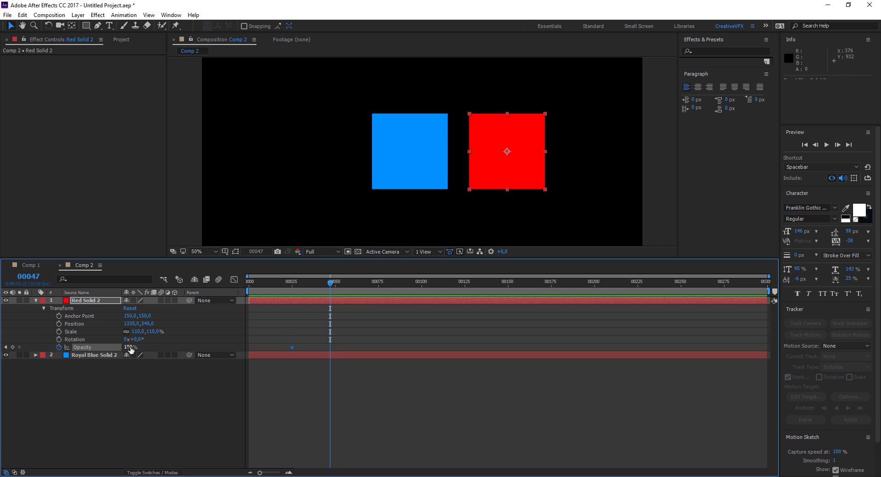
pyautogui.moveTo(131, 348); pyautogui.dragTo(69, 350)
pyautogui.press('space')
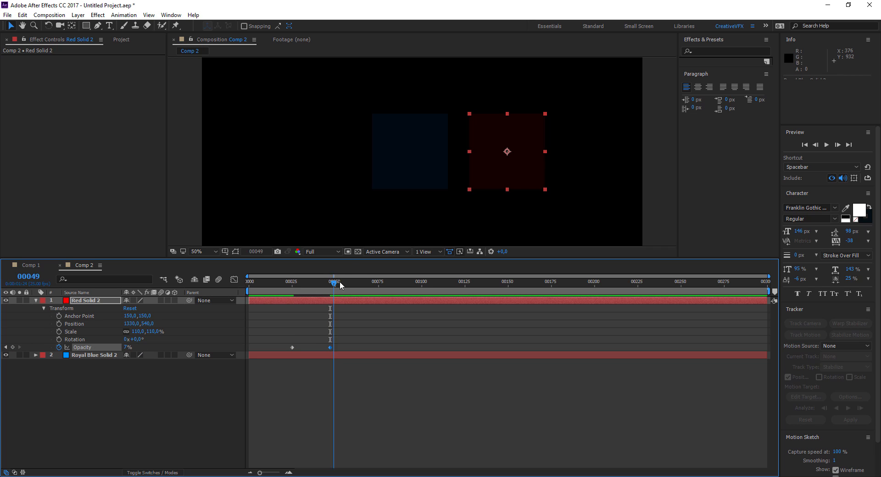
pyautogui.moveTo(127, 348); pyautogui.dragTo(170, 347)
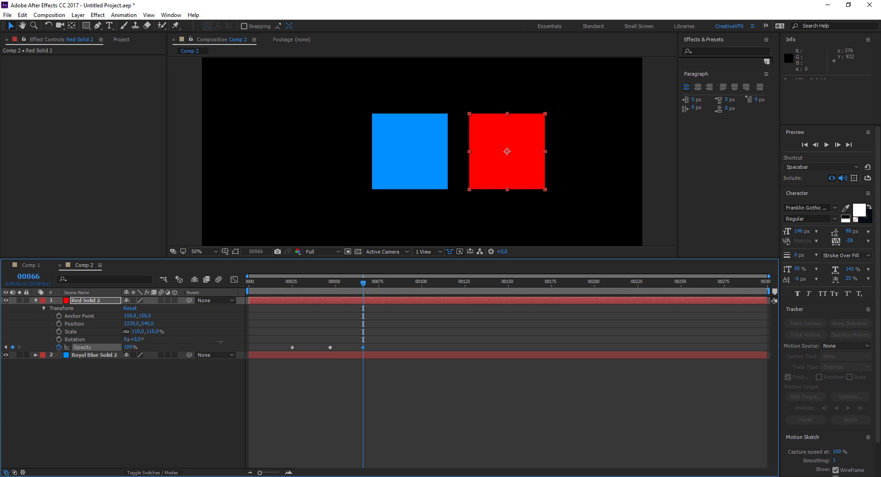
# Add a 0% Opacity keyframe to the red solid at about frame 88
pyautogui.click(396, 284)
pyautogui.moveTo(404, 287); pyautogui.dragTo(401, 287)
pyautogui.moveTo(130, 348); pyautogui.dragTo(69, 349)
# Preview the opacity animation of both solids from frame 19
pyautogui.moveTo(401, 284); pyautogui.dragTo(279, 301)
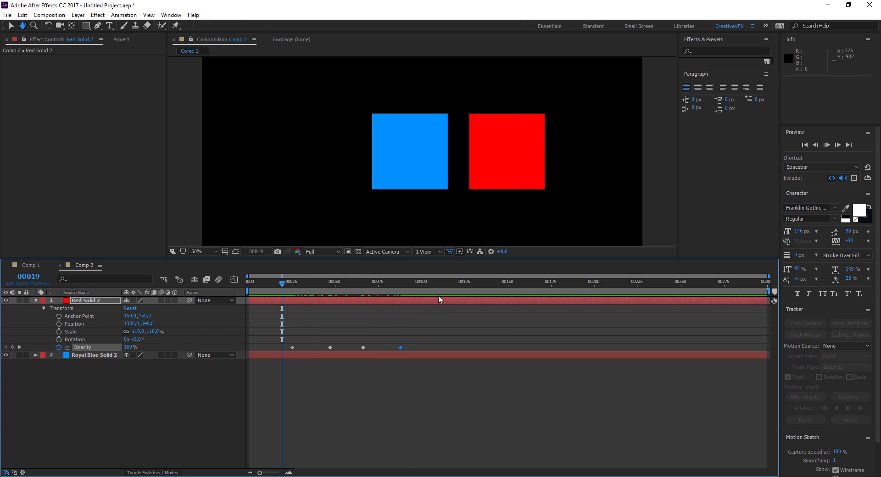
pyautogui.press('space')
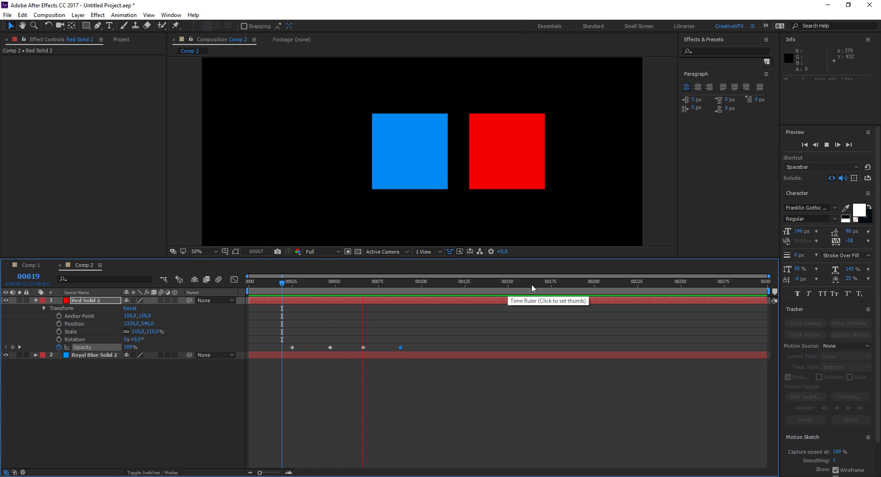
pyautogui.press('space')
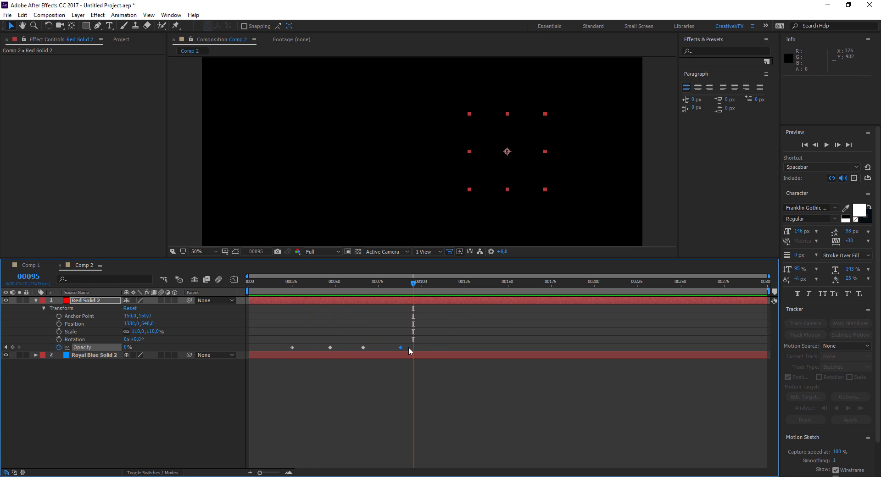
# Delete the red solid's Opacity keyframes after frame 25 and add a 0% Opacity keyframe at frame 40
pyautogui.moveTo(408, 348); pyautogui.dragTo(322, 357)
pyautogui.press('Delete')
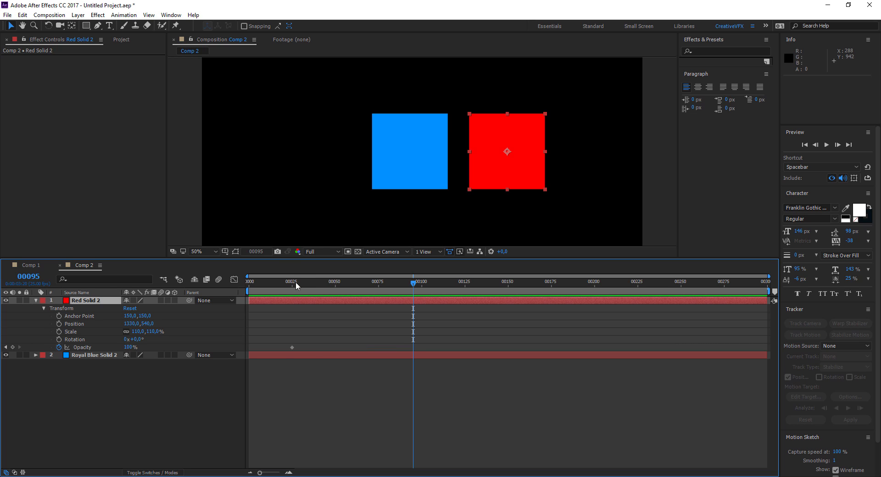
pyautogui.moveTo(296, 282); pyautogui.dragTo(320, 284)
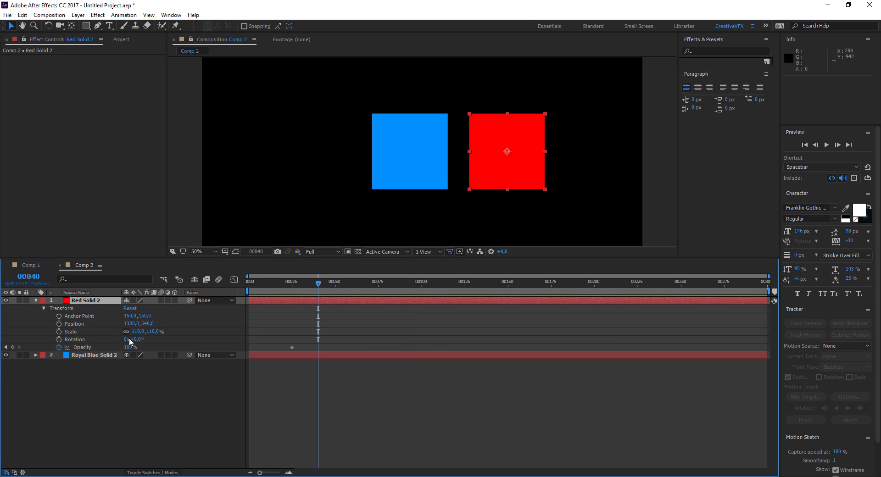
pyautogui.moveTo(131, 348); pyautogui.dragTo(78, 348)
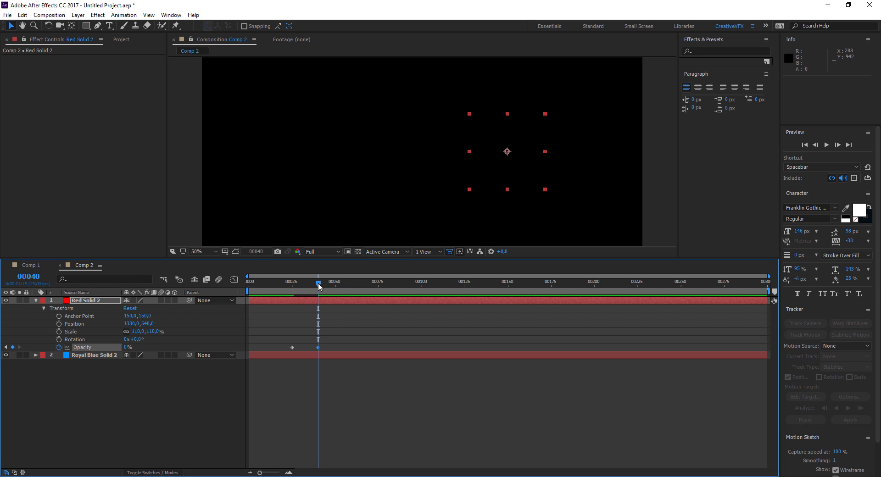
pyautogui.moveTo(320, 287); pyautogui.dragTo(289, 297)
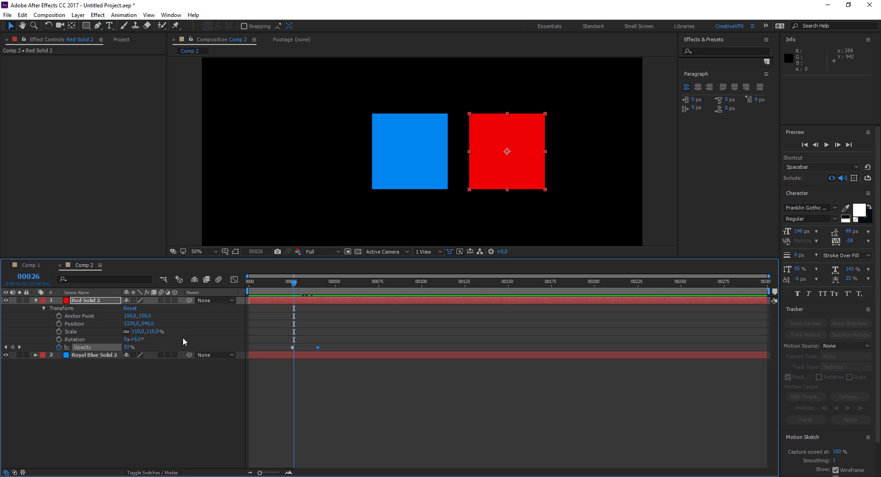
# Add the expression loopOut("pingpong") to the red solid's Opacity
pyautogui.keyDown('alt'); pyautogui.click(59, 348); pyautogui.keyUp('alt')
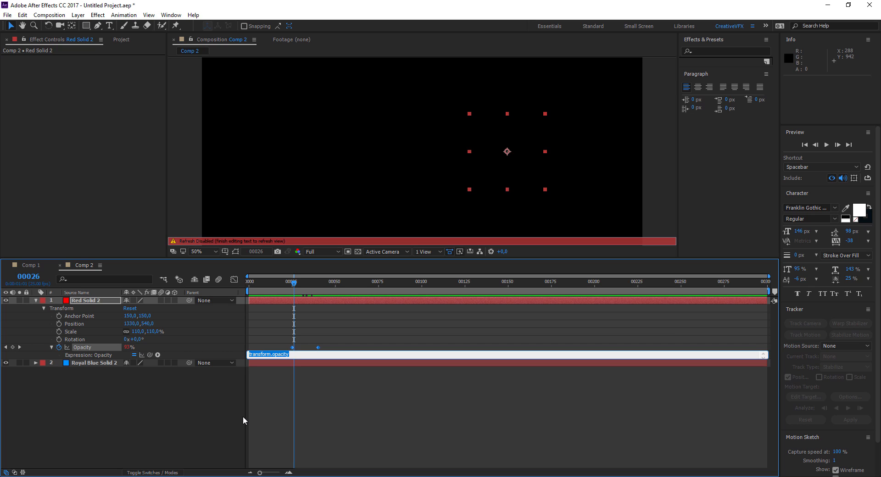
pyautogui.write('loopOut()')
pyautogui.press('Left')
pyautogui.write('""')
pyautogui.write('ping')
pyautogui.write('pong')
pyautogui.press('KP_Enter')
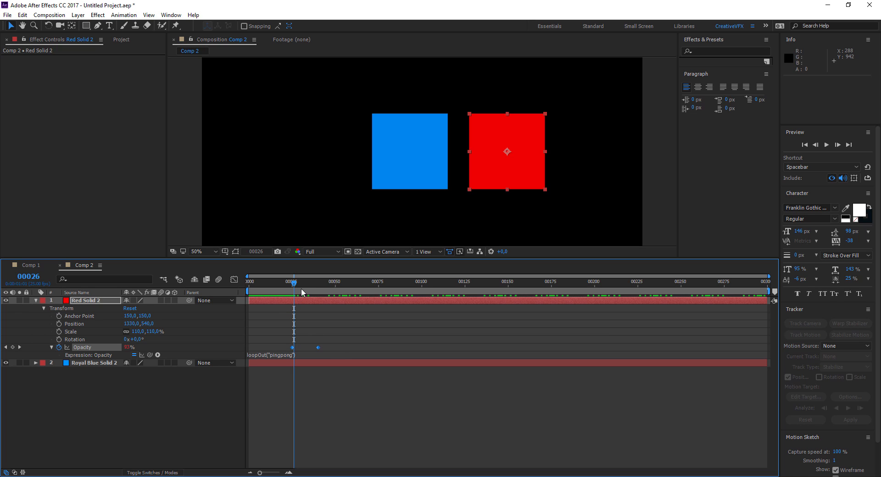
# Preview the looping opacity animation of both solids from frame 22
pyautogui.moveTo(295, 285); pyautogui.dragTo(289, 285)
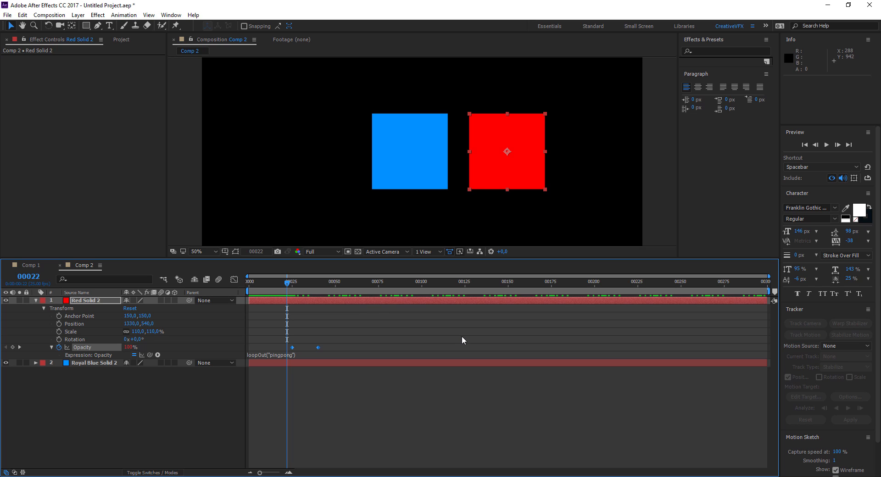
pyautogui.press('space')
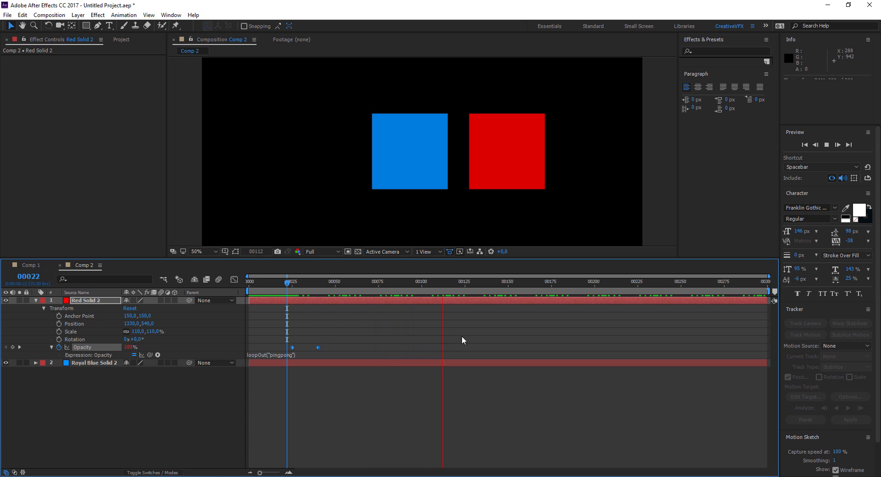
pyautogui.press('space')
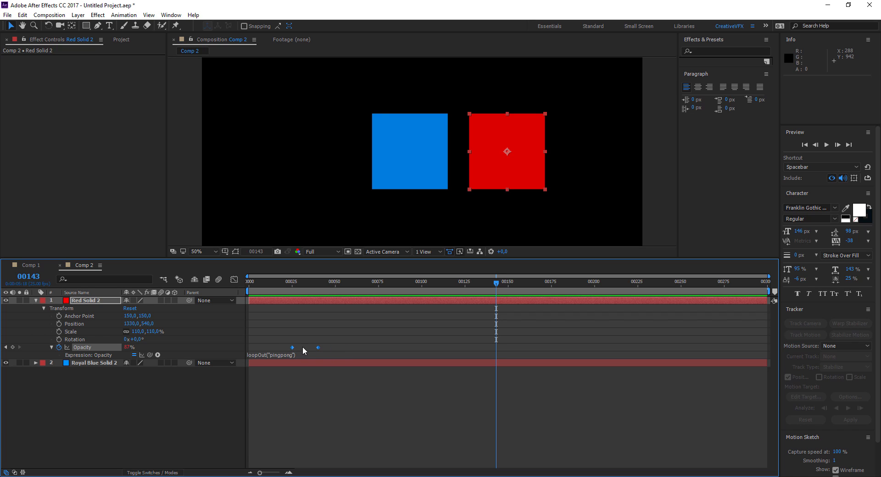
# Toggle the red solid's Opacity expression off and on, checking the solids at frame 30
pyautogui.click(134, 356)
pyautogui.moveTo(497, 284); pyautogui.dragTo(300, 283)
pyautogui.click(134, 355)
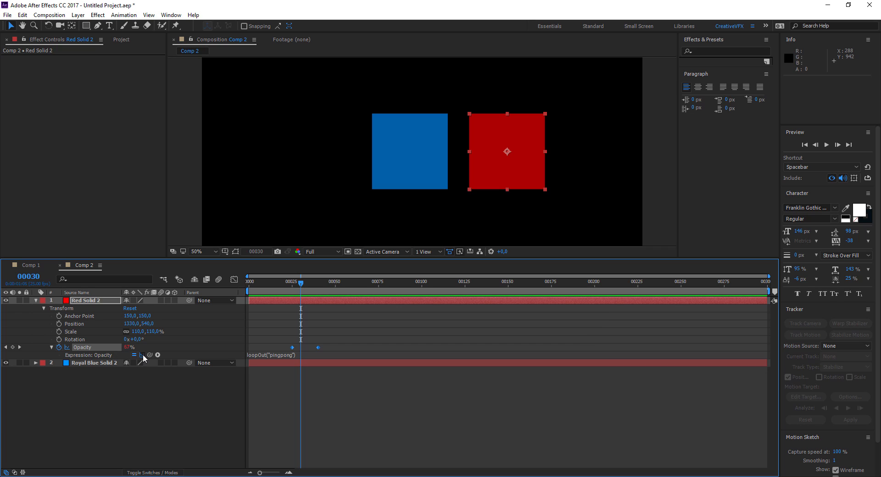
pyautogui.click(104, 359)
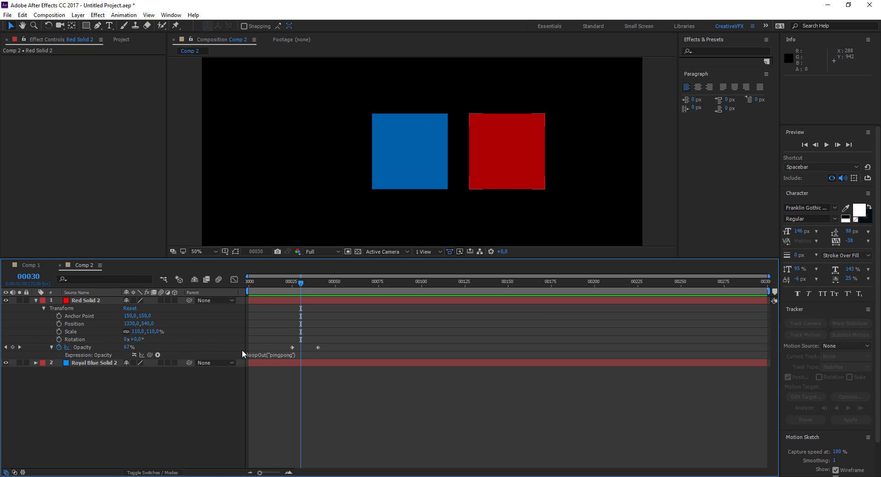
# Delete the red solid's Opacity expression and remove all of its Opacity keyframes
pyautogui.click(283, 354)
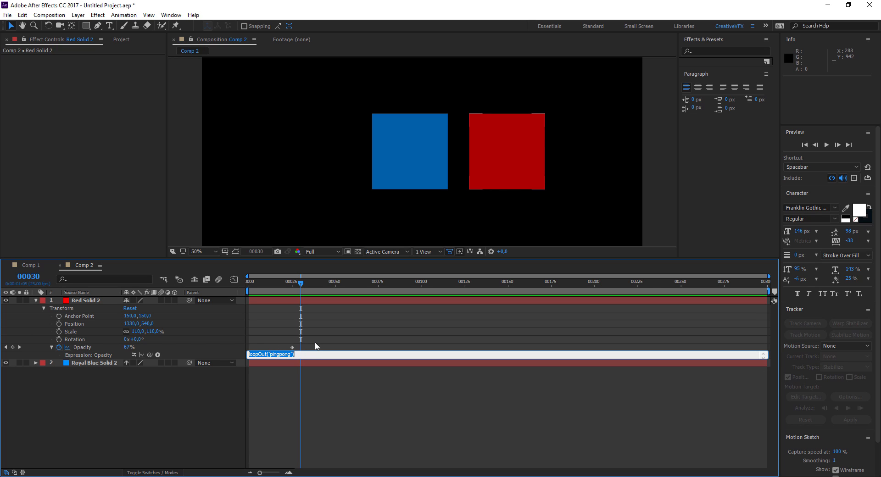
pyautogui.press('BackSpace')
pyautogui.click(333, 348)
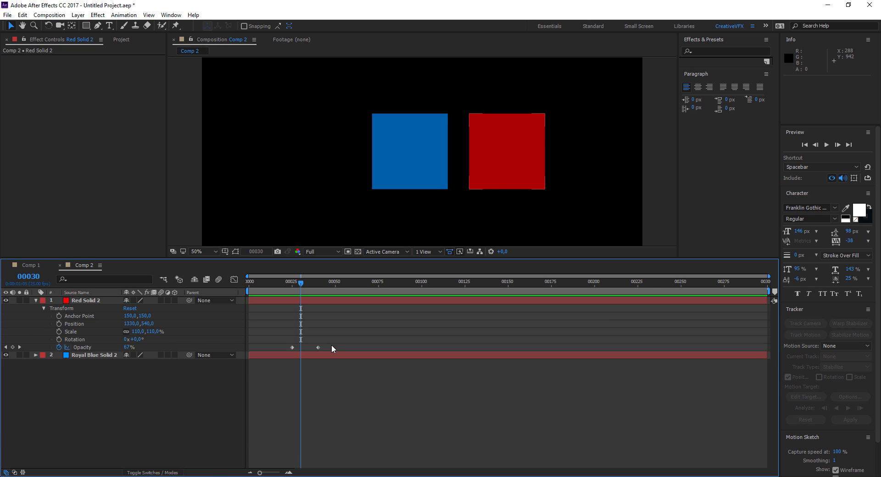
pyautogui.click(59, 347)
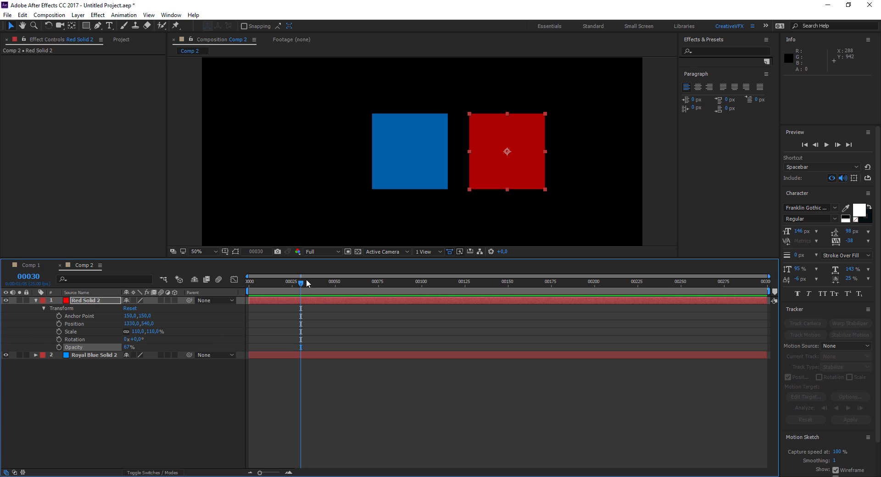
# Link the blue solid's Rotation to the red solid's Rotation with a pick-whipped expression, then collapse the blue solid's properties
pyautogui.moveTo(301, 283); pyautogui.dragTo(251, 307)
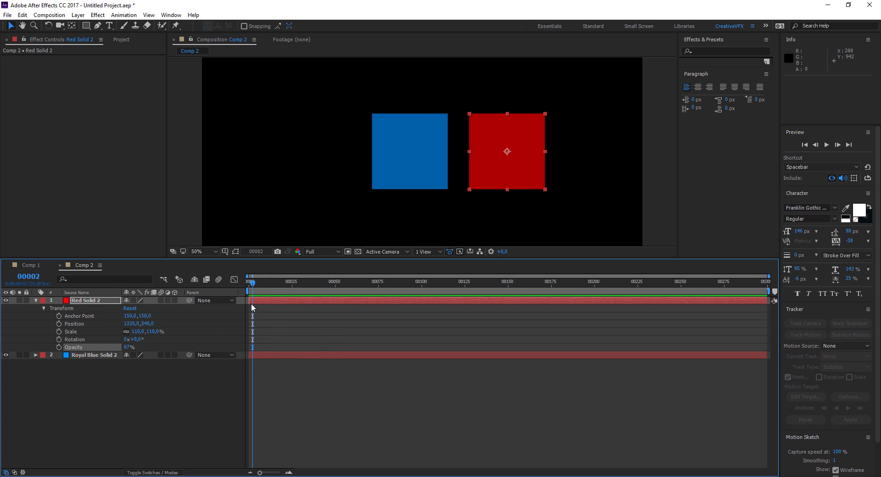
pyautogui.click(50, 357)
pyautogui.click(75, 354)
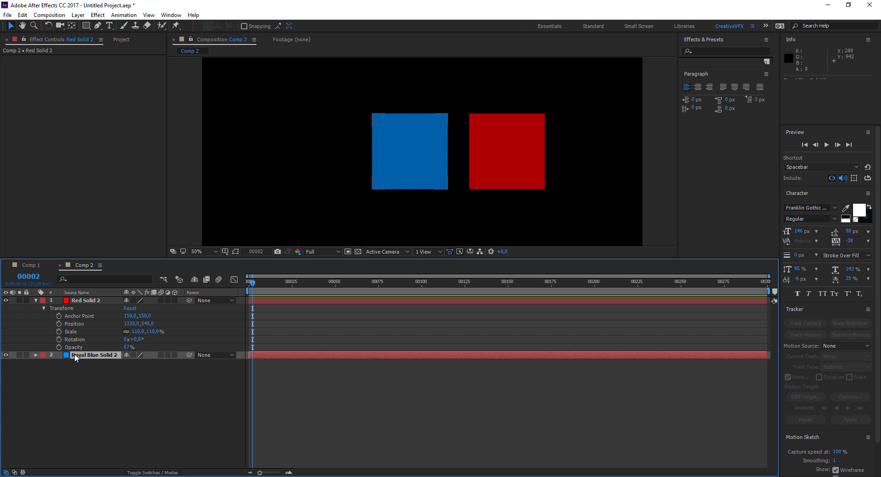
pyautogui.click(35, 355)
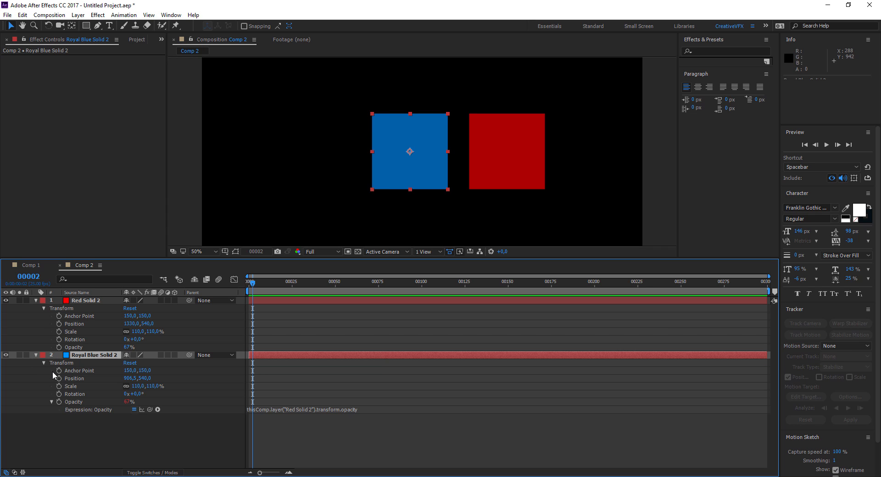
pyautogui.keyDown('alt'); pyautogui.click(60, 395); pyautogui.keyUp('alt')
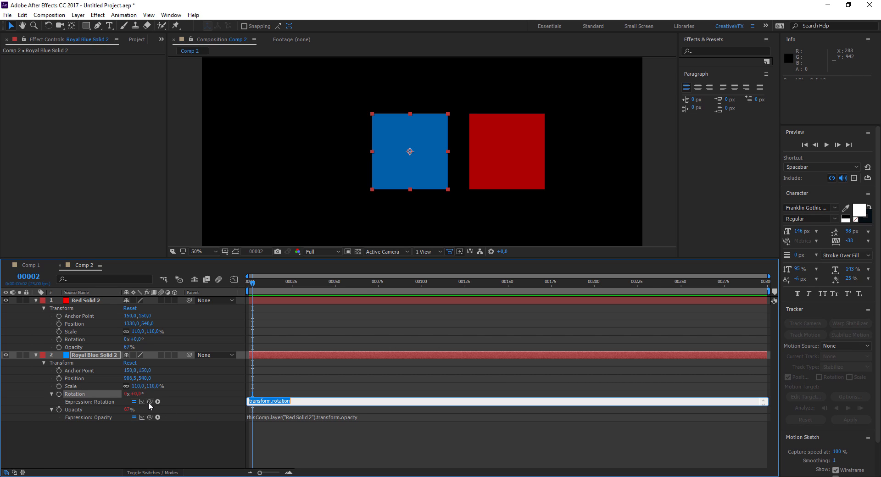
pyautogui.moveTo(150, 401); pyautogui.dragTo(67, 341)
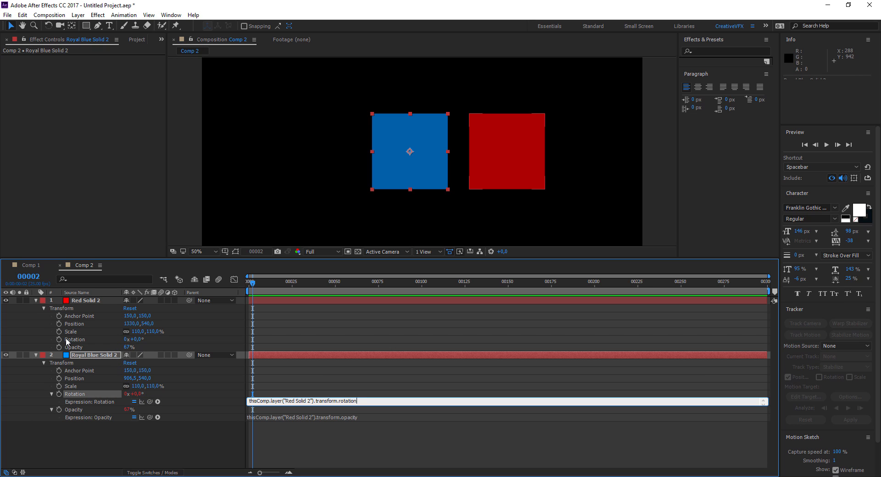
pyautogui.click(66, 341)
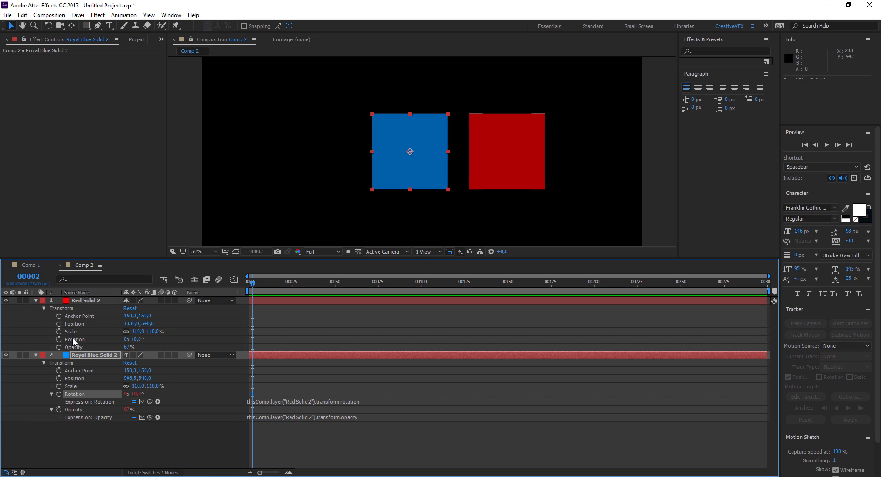
pyautogui.click(36, 355)
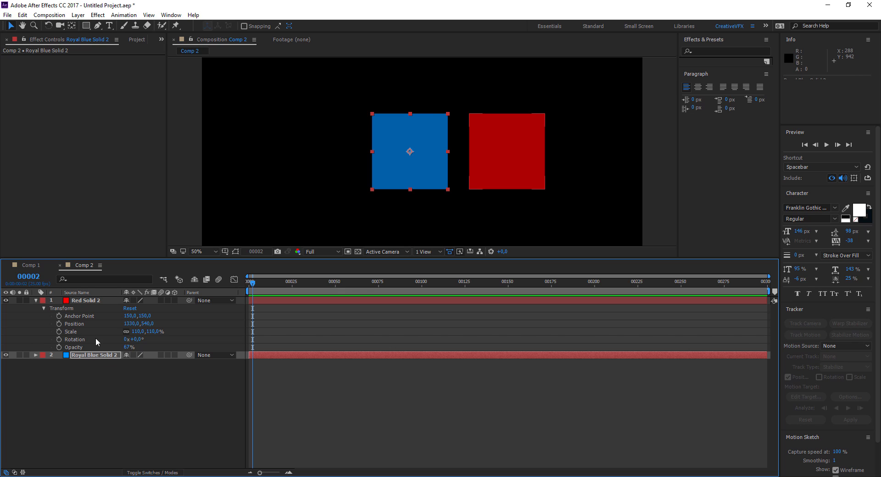
# Drive the red solid's Rotation with the expression time*20 and preview the rotation of both solids
pyautogui.keyDown('alt'); pyautogui.click(59, 340); pyautogui.keyUp('alt')
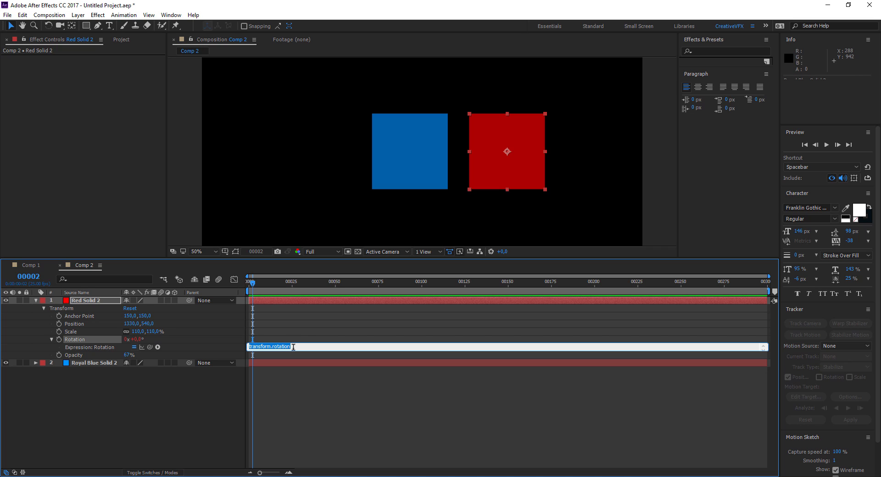
pyautogui.write('time*')
pyautogui.write('20')
pyautogui.press('KP_Enter')
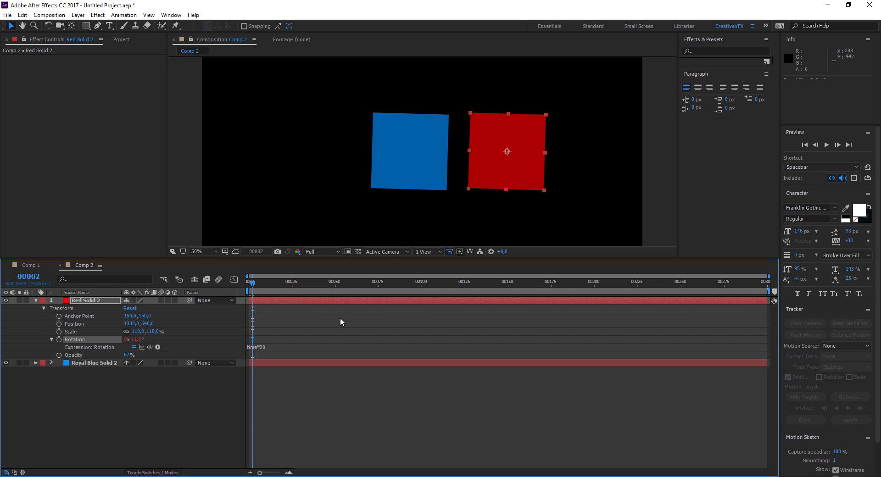
pyautogui.press('space')
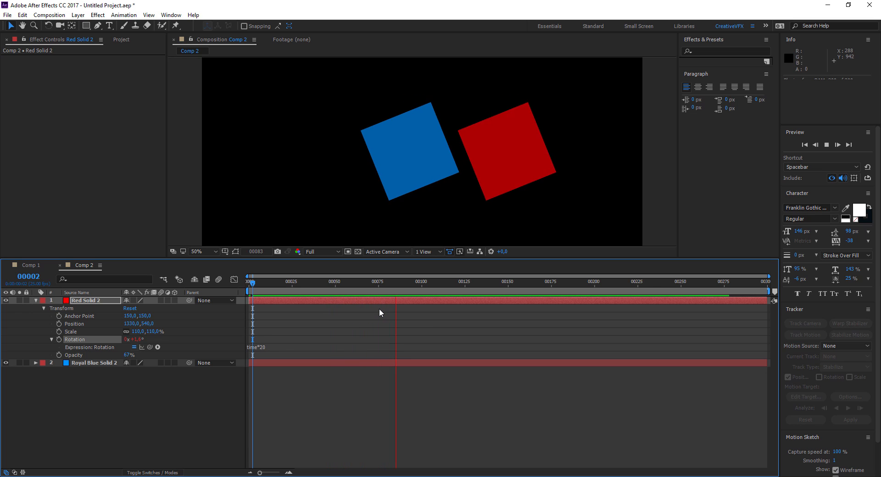
pyautogui.press('space')
# Change the red solid's Rotation expression to time*200 and preview the rotation from frame 7
pyautogui.moveTo(338, 284)
pyautogui.mouseDown()
pyautogui.moveTo(304, 290)
pyautogui.moveTo(330, 291)
pyautogui.mouseUp()
pyautogui.click(267, 347)
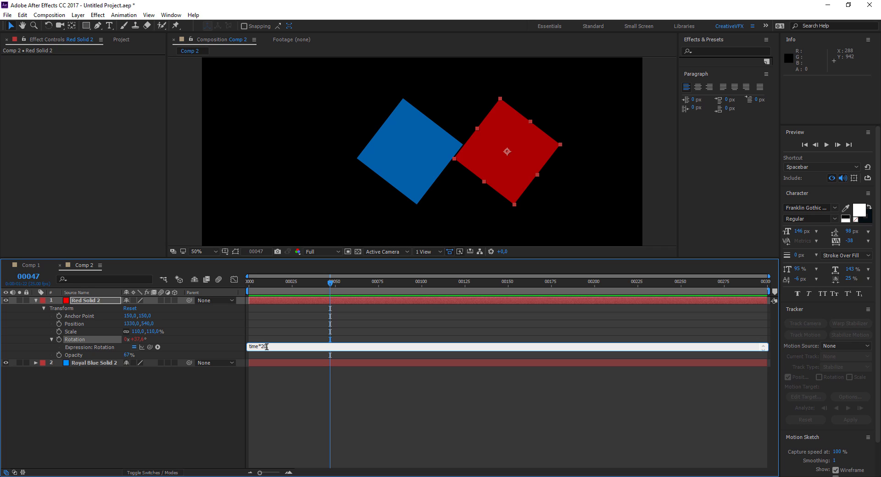
pyautogui.press('KP_Enter')
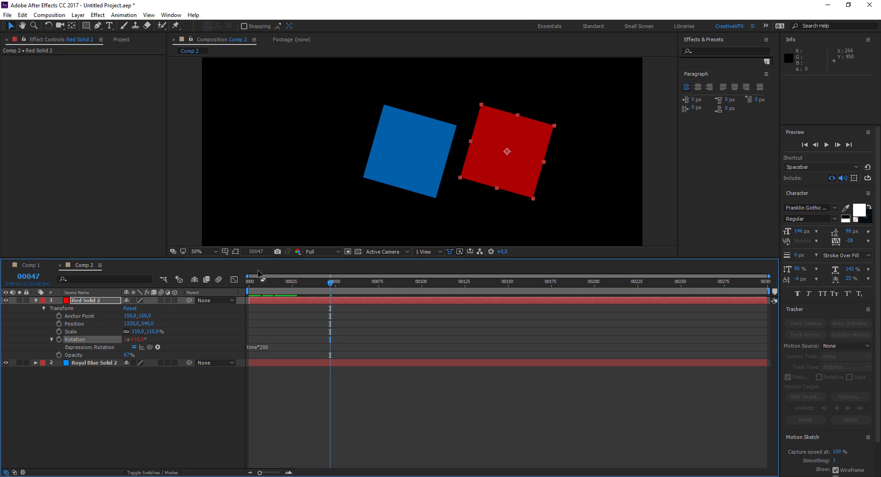
pyautogui.moveTo(260, 284); pyautogui.dragTo(273, 287)
pyautogui.press('space')
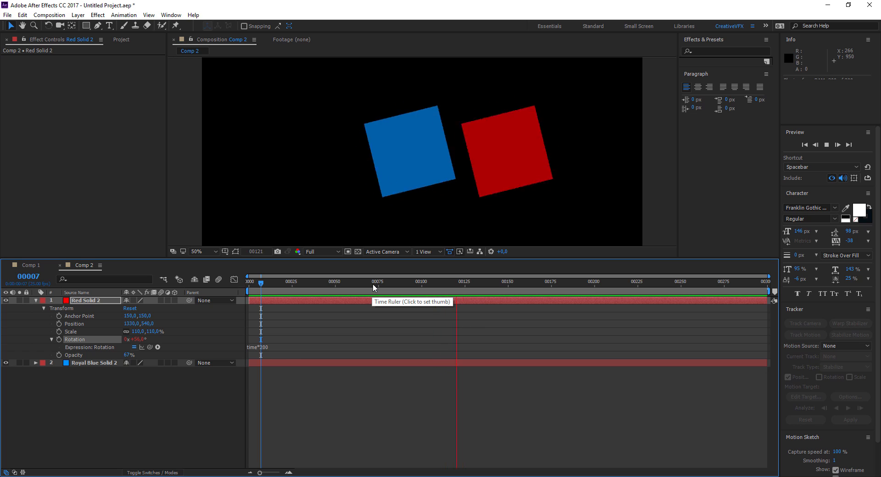
pyautogui.press('space')
# Change the red solid's Rotation expression to time*2000 and preview the rotation from frame 12
pyautogui.click(274, 348)
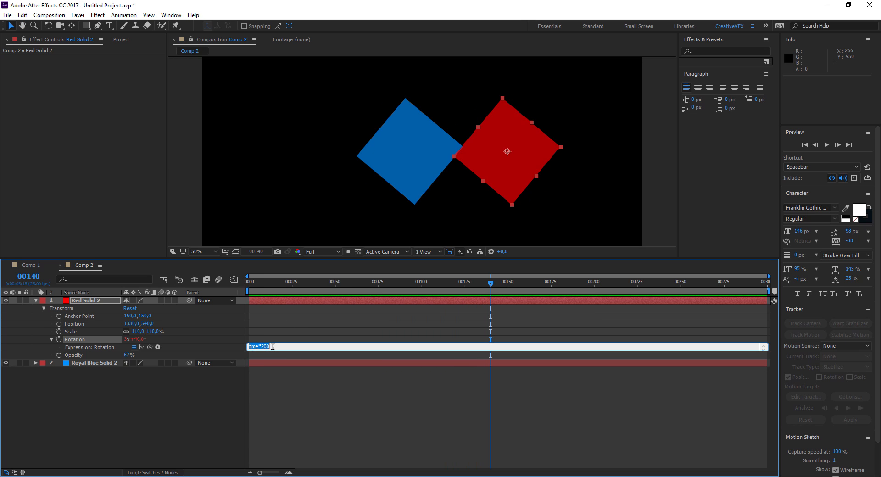
pyautogui.click(275, 348)
pyautogui.press('KP_Enter')
pyautogui.click(269, 283)
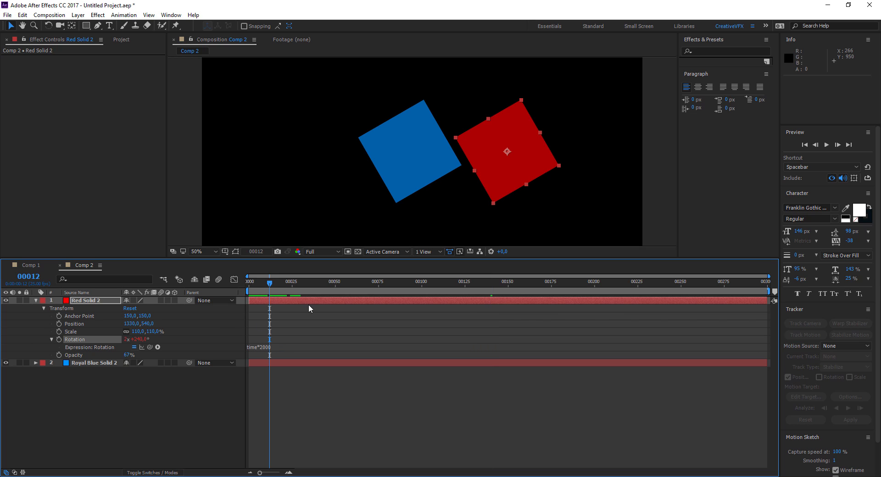
pyautogui.press('space')
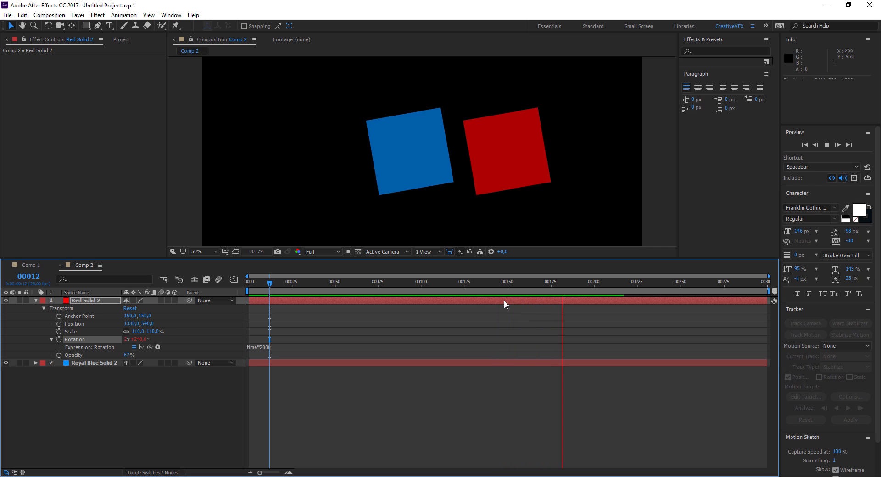
pyautogui.press('space')
# Move the playhead to frame 52 and delete the red solid's Rotation expression
pyautogui.moveTo(334, 286)
pyautogui.mouseDown()
pyautogui.moveTo(321, 290)
pyautogui.moveTo(354, 283)
pyautogui.moveTo(340, 286)
pyautogui.mouseUp()
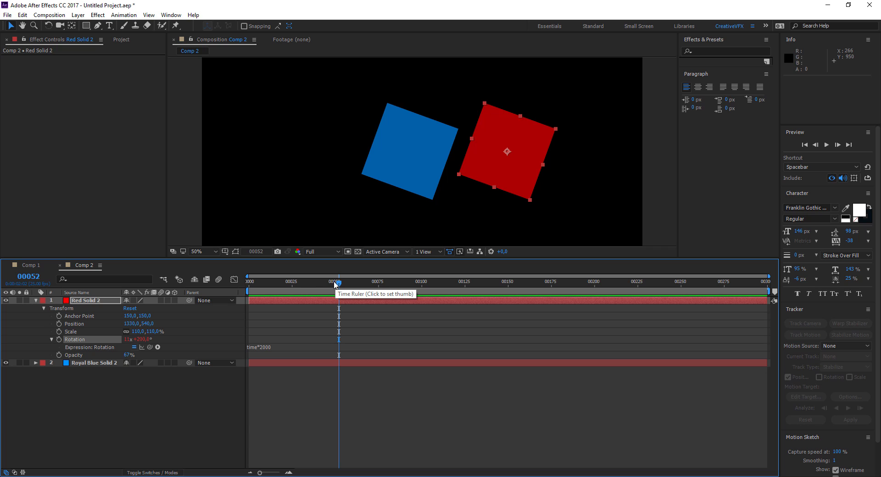
pyautogui.click(261, 347)
pyautogui.press('BackSpace')
pyautogui.click(124, 403)
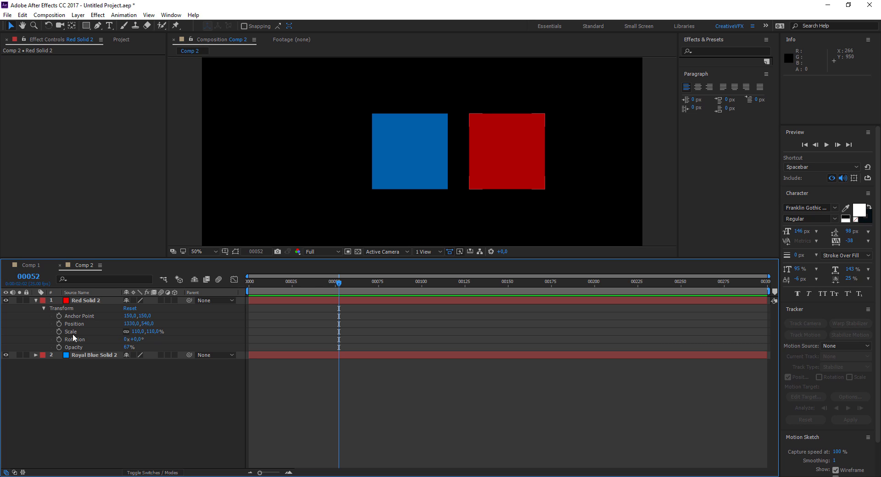
# Add the expression wiggle(1,50); to the red solid's Scale and preview it from frame 22
pyautogui.keyDown('alt'); pyautogui.click(58, 331); pyautogui.keyUp('alt')
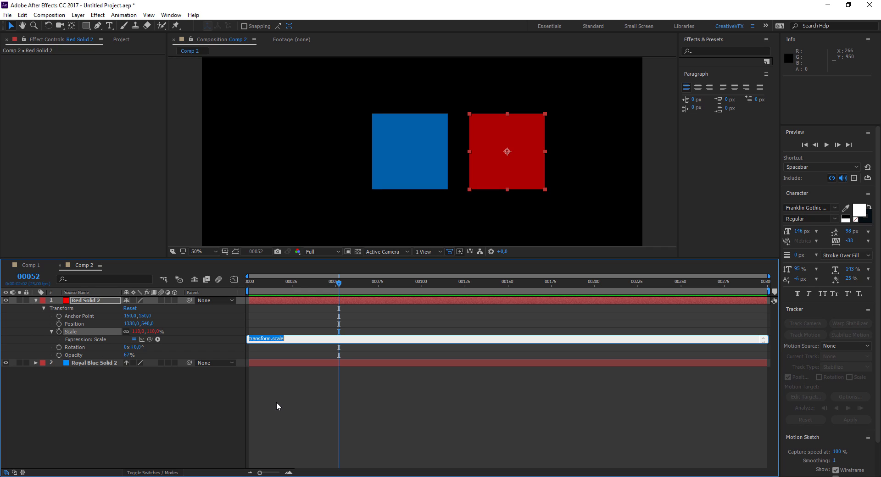
pyautogui.write('wiggle(')
pyautogui.write('1,50);')
pyautogui.press('KP_Enter')
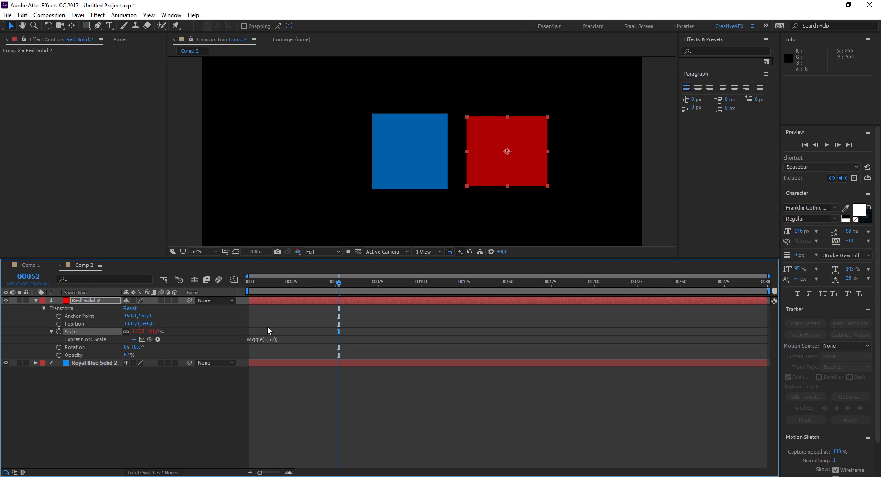
pyautogui.moveTo(337, 282); pyautogui.dragTo(287, 292)
pyautogui.press('space')
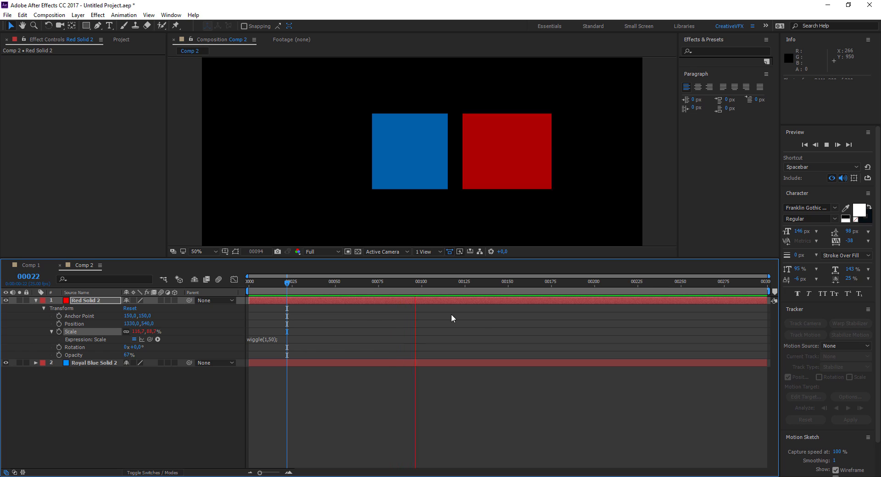
# Change the red solid's Scale expression to wiggle(1,150); and preview the scaling from frame 5
pyautogui.click(275, 339)
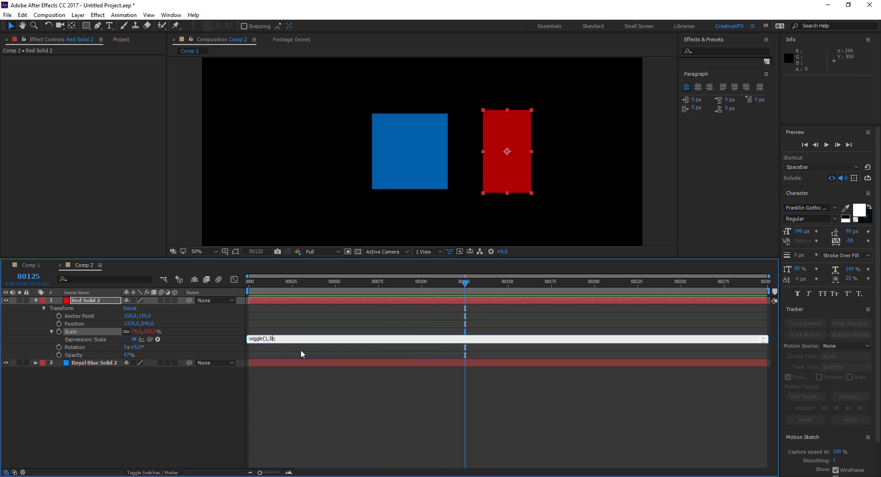
pyautogui.press('BackSpace')
pyautogui.write('150')
pyautogui.press('KP_Enter')
pyautogui.click(258, 285)
pyautogui.press('space')
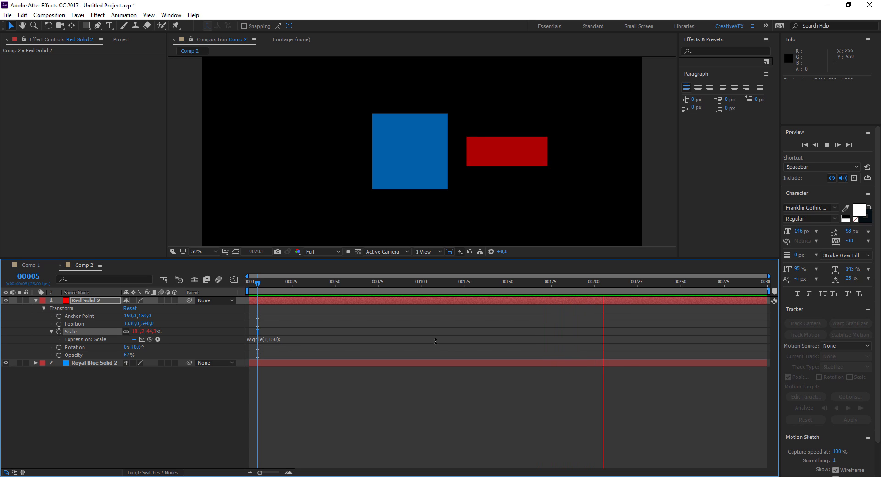
pyautogui.press('space')
# Parent the blue solid to the red solid at frame 52, then scrub to frame 89 to check the linked scaling
pyautogui.moveTo(266, 285); pyautogui.dragTo(339, 285)
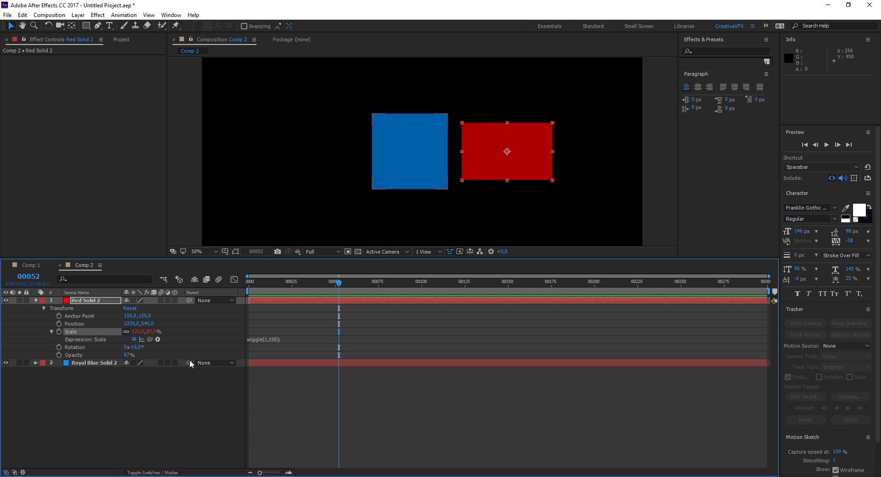
pyautogui.moveTo(190, 363); pyautogui.dragTo(81, 301)
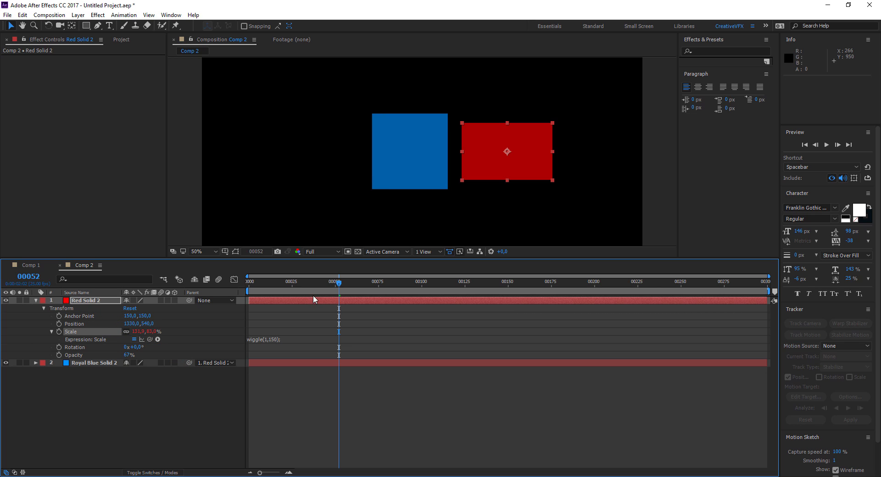
pyautogui.moveTo(339, 283); pyautogui.dragTo(402, 312)
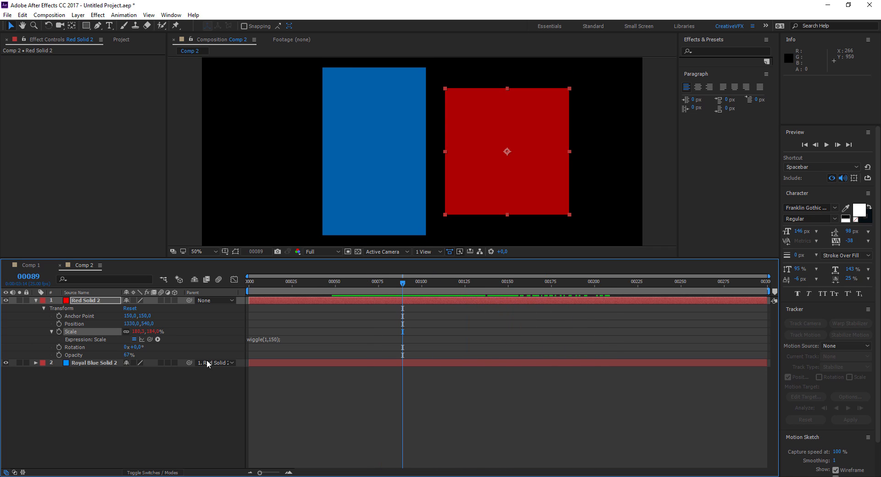
# Set the blue solid's parent back to None and scrub back to frame 41
pyautogui.click(209, 363)
pyautogui.click(205, 370)
pyautogui.moveTo(403, 284); pyautogui.dragTo(320, 298)
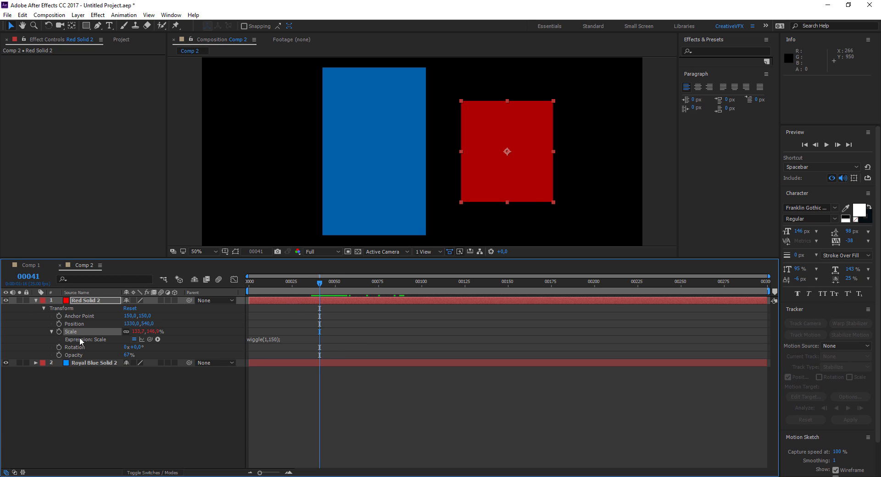
# Delete the wiggle expression from the red solid's Scale
pyautogui.click(258, 338)
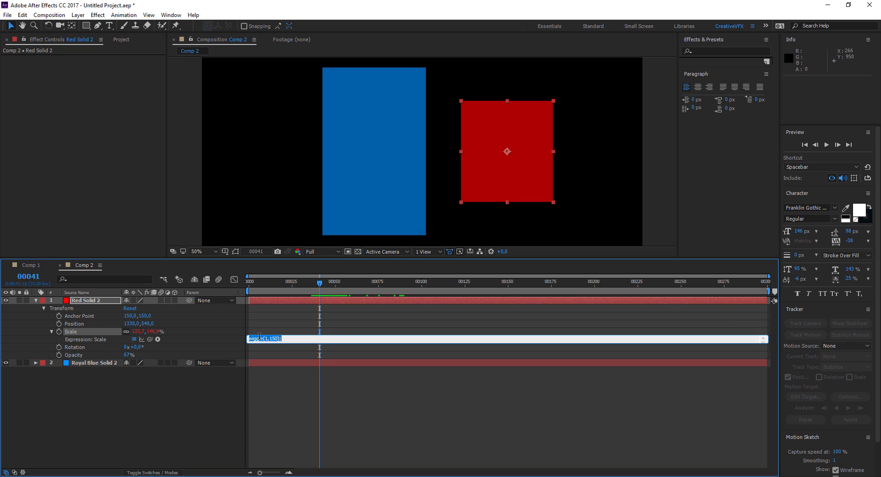
pyautogui.press('BackSpace')
pyautogui.click(208, 387)
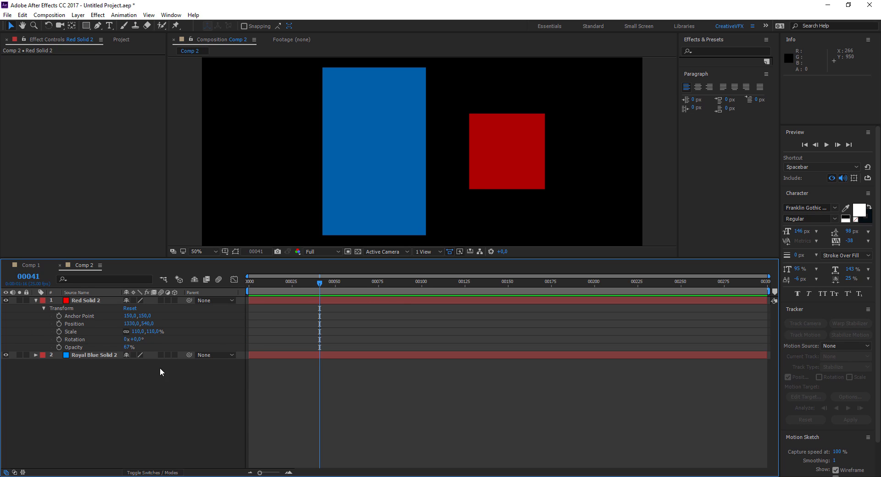
# Add the expression wiggle(1,150); to the red solid's Position, preview it from frame 41 and return the playhead to frame 0
pyautogui.keyDown('alt'); pyautogui.click(59, 324); pyautogui.keyUp('alt')
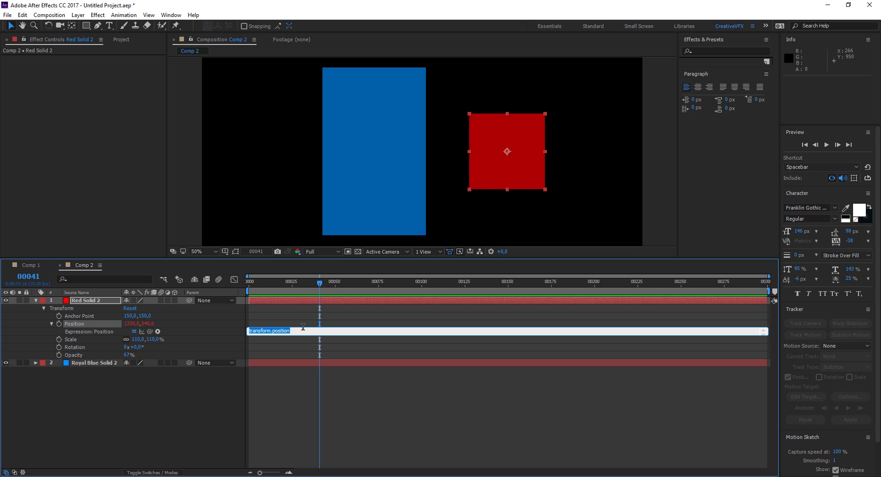
pyautogui.write('wiggle(1,150);')
pyautogui.press('KP_Enter')
pyautogui.press('space')
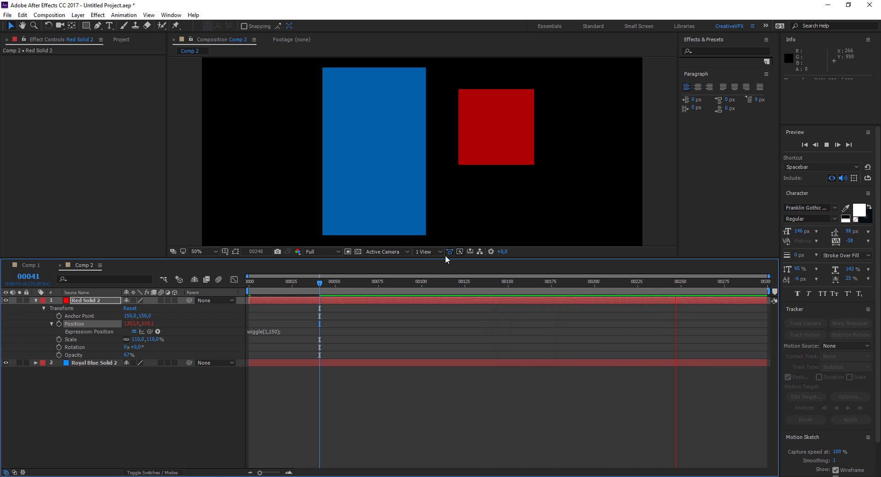
pyautogui.moveTo(430, 281); pyautogui.dragTo(241, 308)
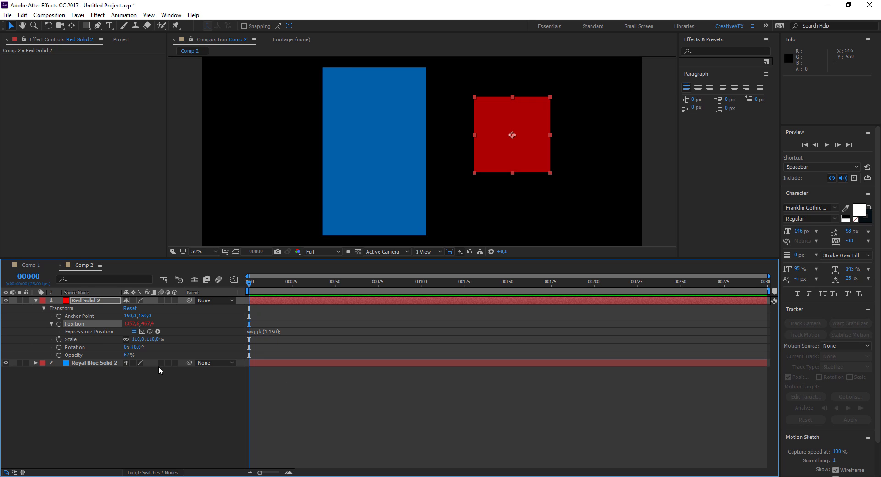
# Collapse the red solid's properties and delete both solid layers from the composition
pyautogui.click(36, 300)
pyautogui.moveTo(93, 351); pyautogui.dragTo(121, 303)
pyautogui.press('Delete')
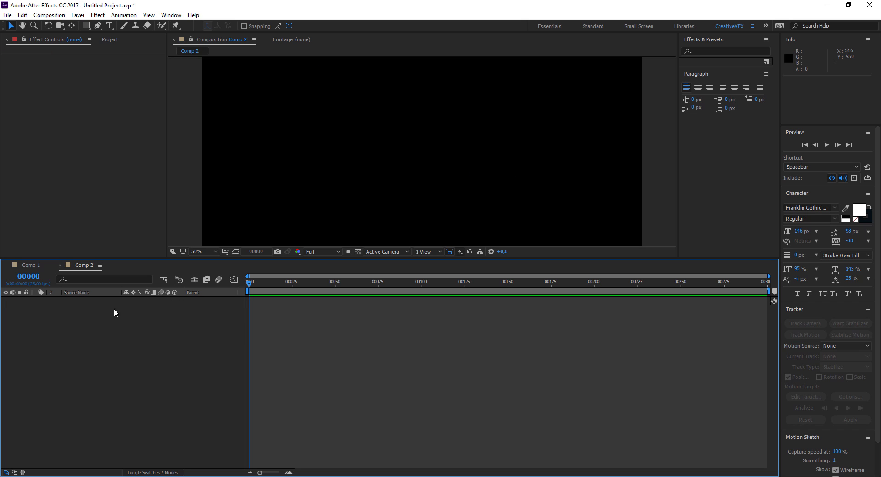
# Create a text layer reading TEXT, centre it roughly in the frame and fit the composition in the viewer
pyautogui.rightClick(100, 333)
pyautogui.moveTo(123, 339)
pyautogui.click(224, 352)
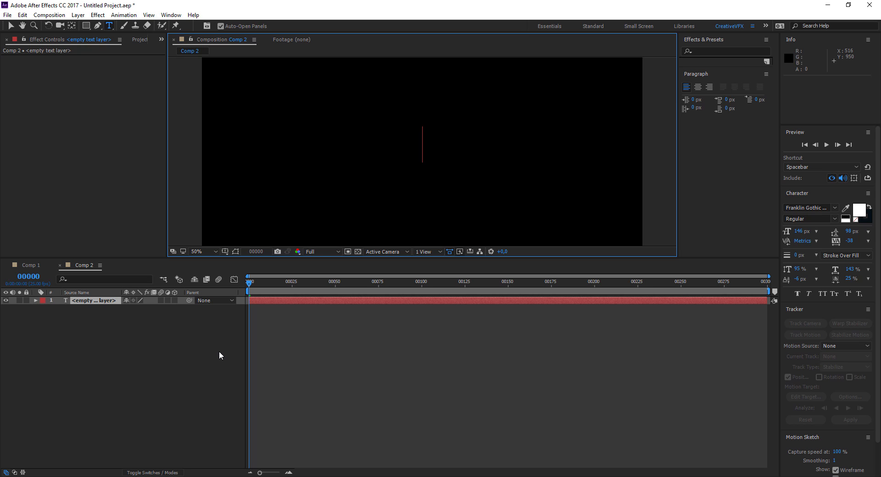
pyautogui.write('TEXT')
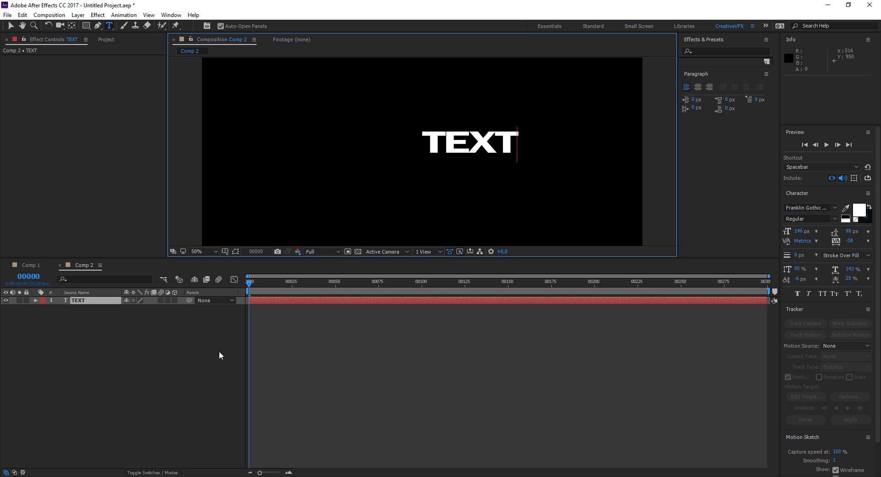
pyautogui.moveTo(418, 188); pyautogui.dragTo(367, 209)
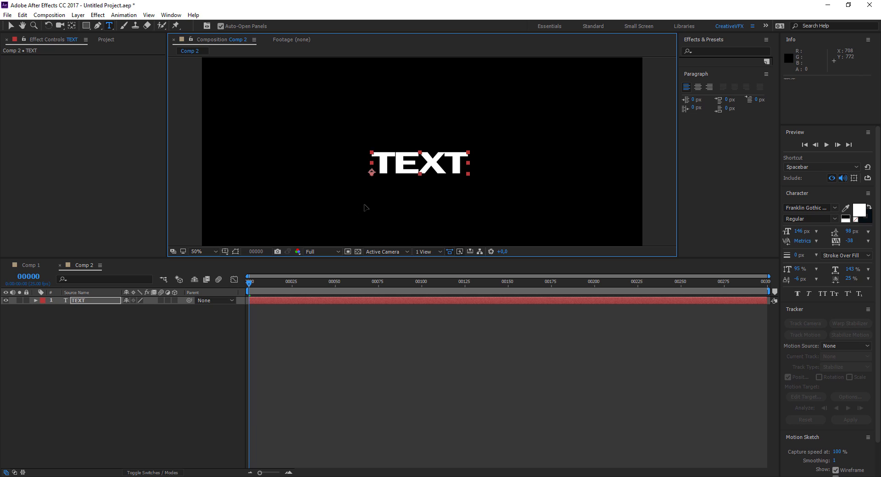
pyautogui.click(210, 255)
pyautogui.click(205, 270)
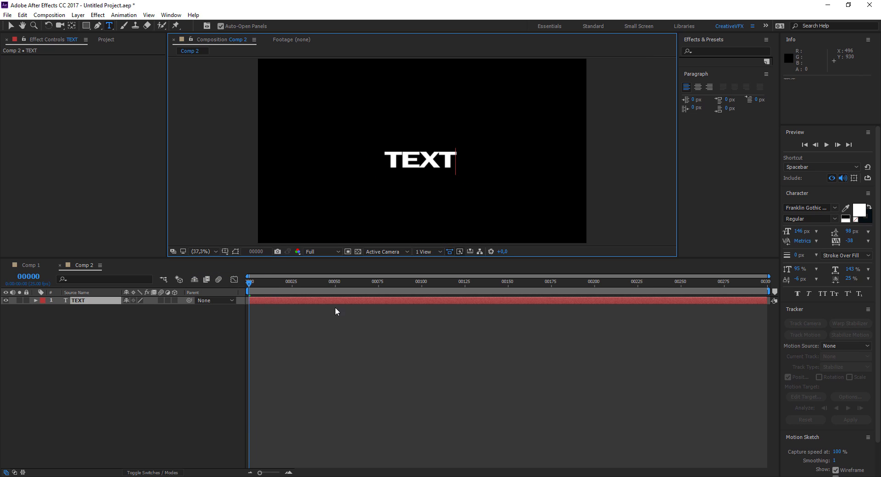
# Make the TEXT layer a 3D layer, keep the playhead at frame 0 and deselect the layer
pyautogui.click(175, 301)
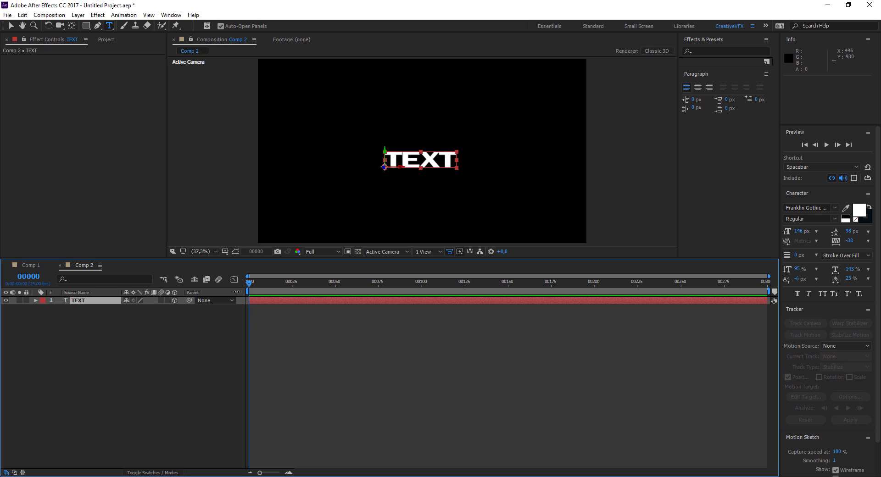
pyautogui.moveTo(250, 285); pyautogui.dragTo(227, 283)
pyautogui.click(108, 346)
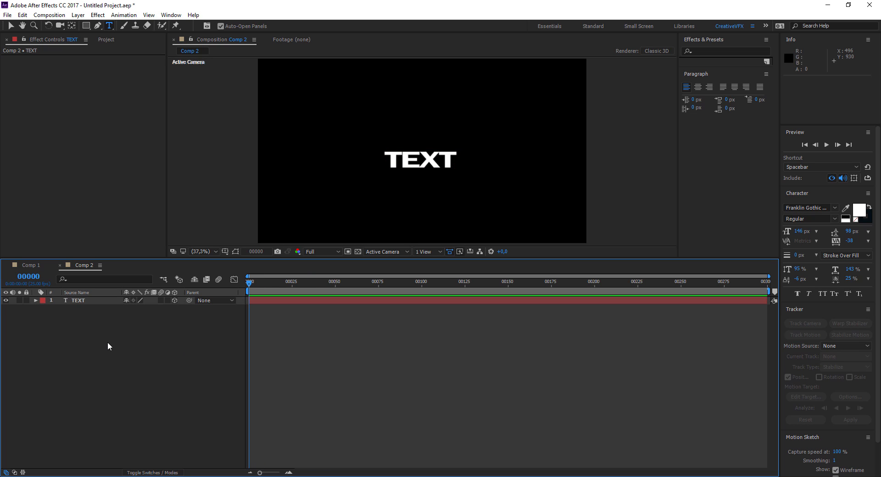
# Look through the text layer's Text and Transform property groups
pyautogui.click(36, 300)
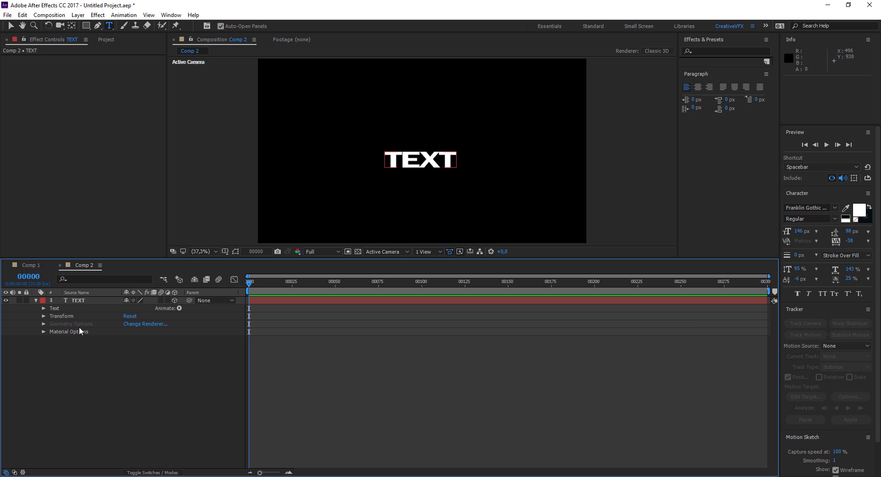
pyautogui.click(44, 308)
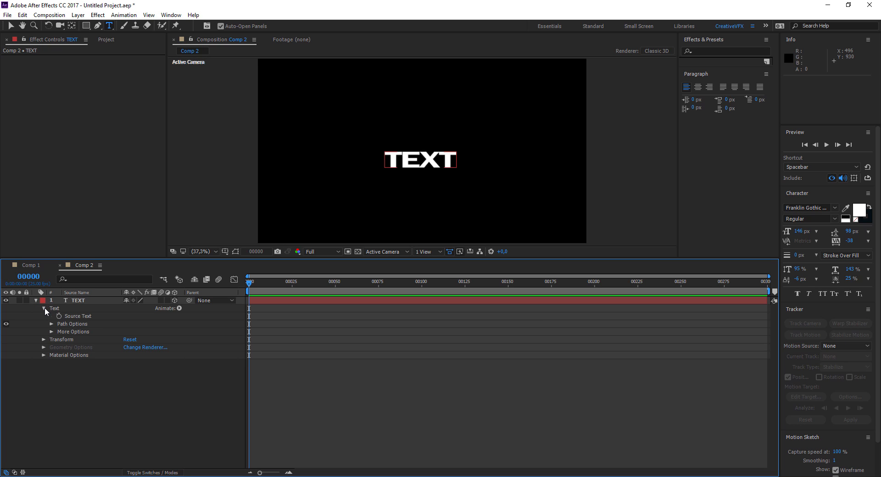
pyautogui.click(44, 308)
pyautogui.click(44, 316)
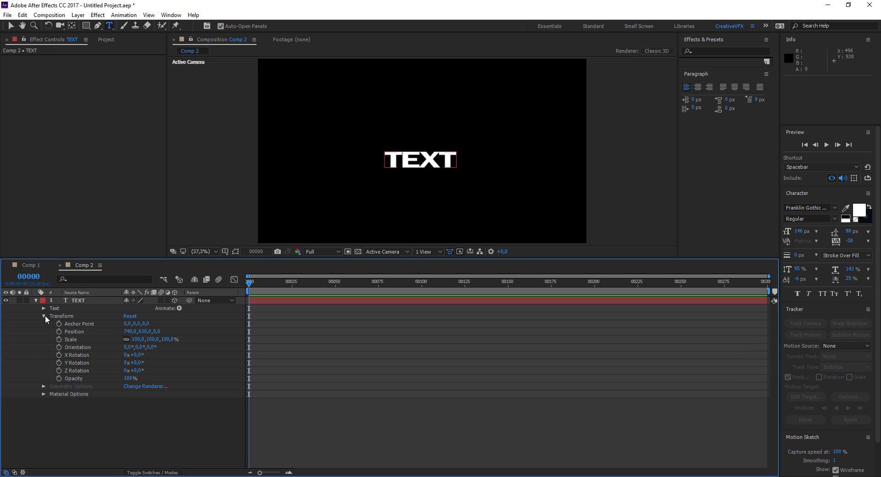
pyautogui.click(44, 316)
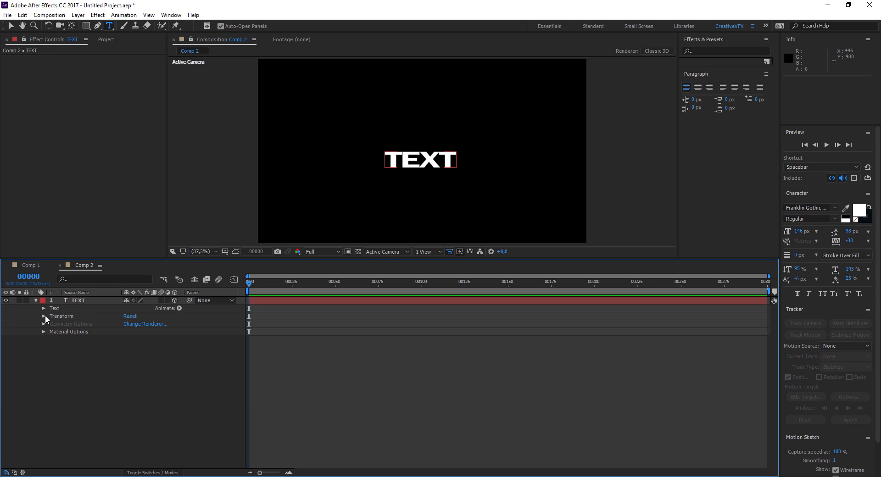
pyautogui.click(44, 316)
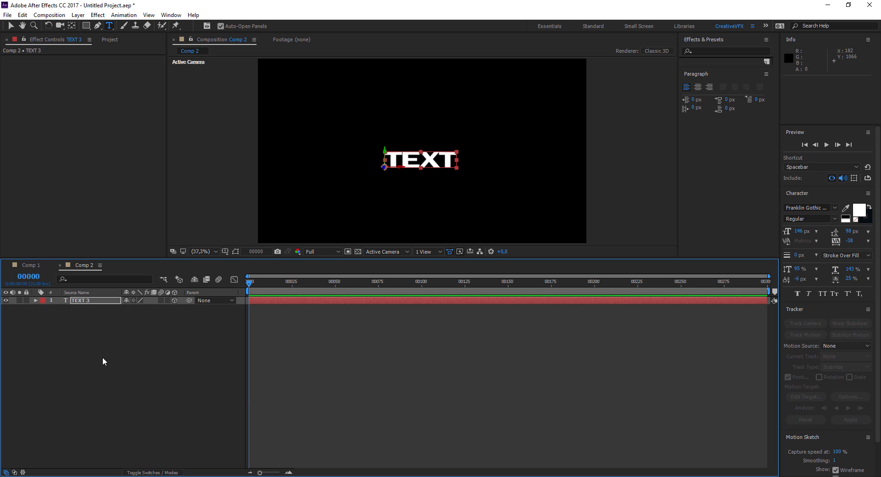
# Start a Position expression on the text layer with the lines x=transform.position[0]; and y=transform.position[1];
pyautogui.click(36, 300)
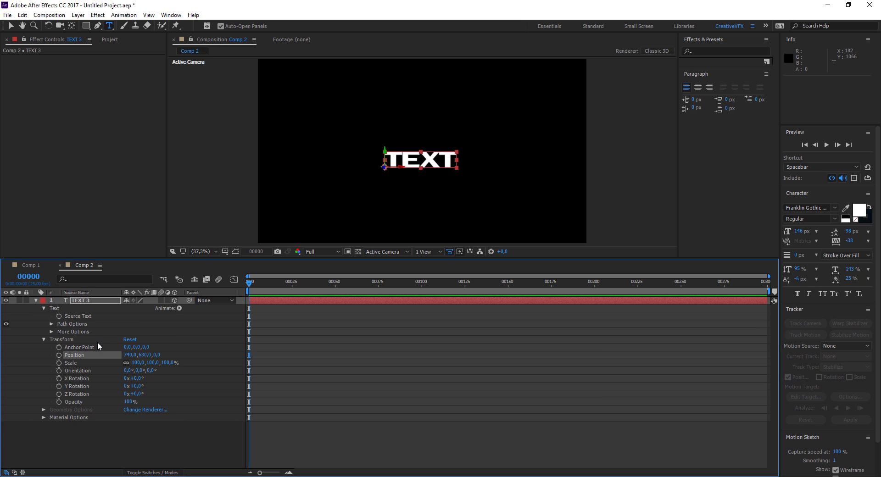
pyautogui.keyDown('alt'); pyautogui.click(58, 356); pyautogui.keyUp('alt')
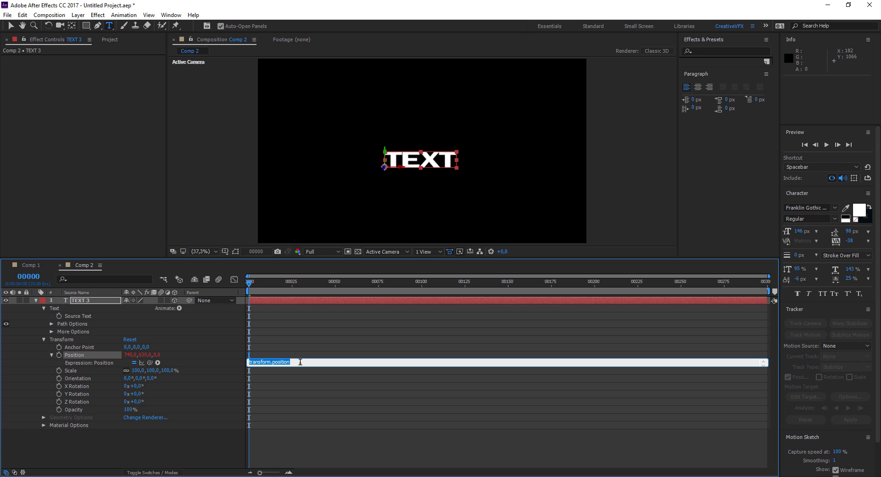
pyautogui.write('x=')
pyautogui.moveTo(150, 363); pyautogui.dragTo(130, 355)
pyautogui.press('Return')
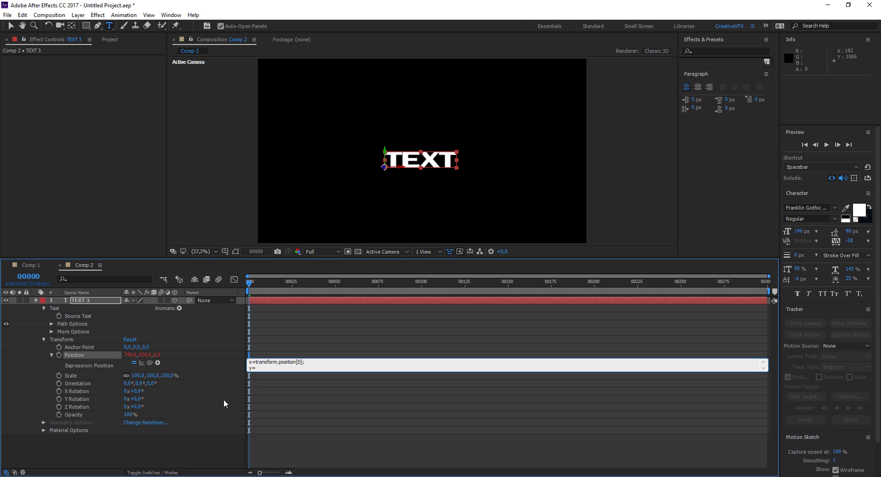
pyautogui.click(143, 355)
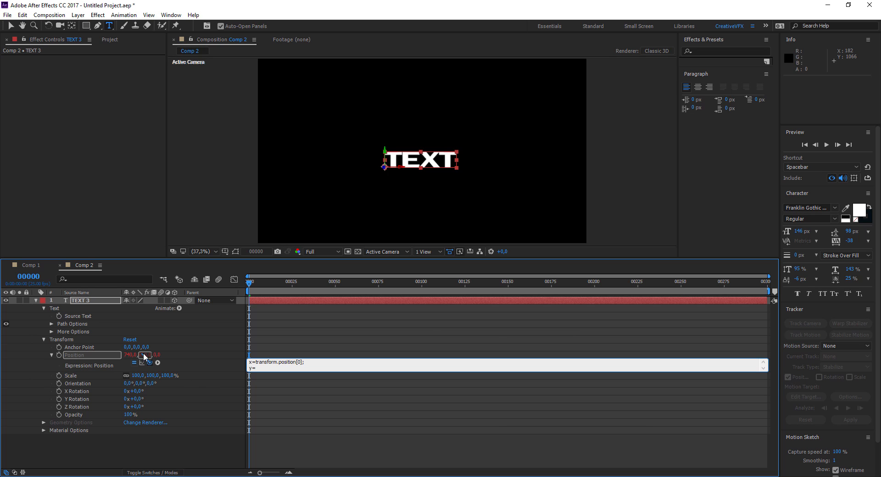
pyautogui.moveTo(142, 354); pyautogui.dragTo(142, 354)
pyautogui.write(';')
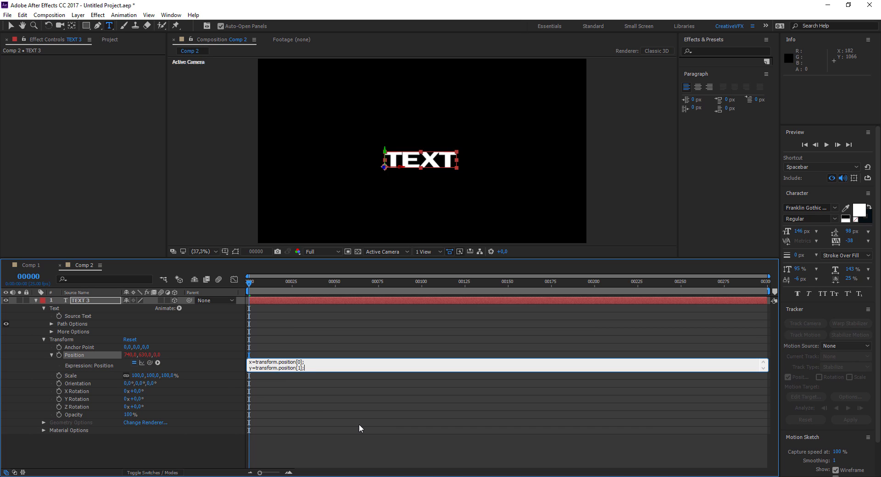
# Complete the text layer's Position expression with the lines z=index; and [x,y,index*30]; and apply it
pyautogui.press('Return')
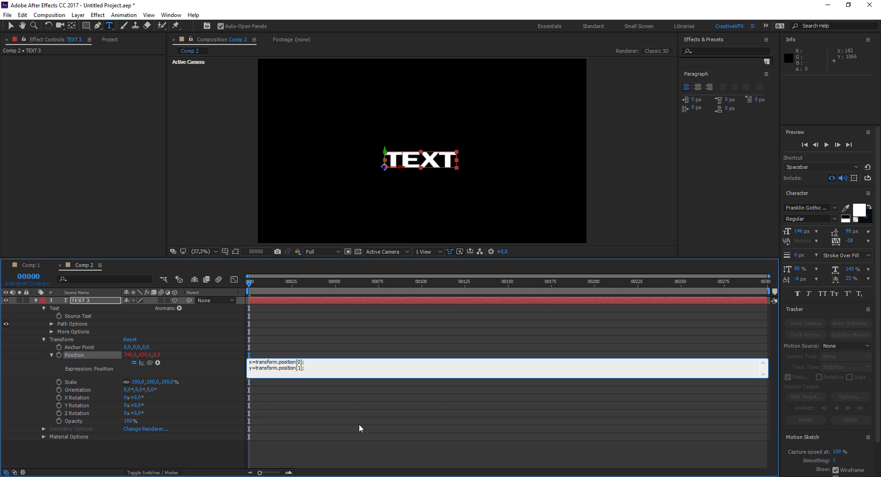
pyautogui.write('z=')
pyautogui.write('index;')
pyautogui.press('Return')
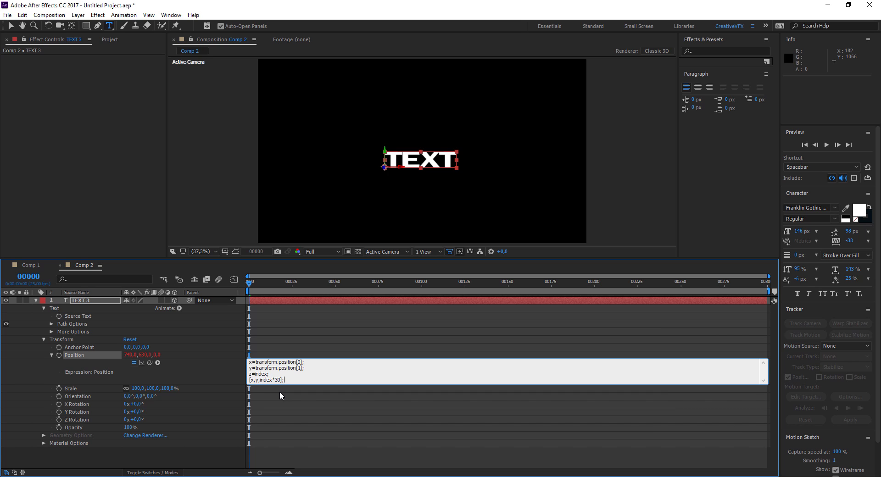
pyautogui.click(280, 393)
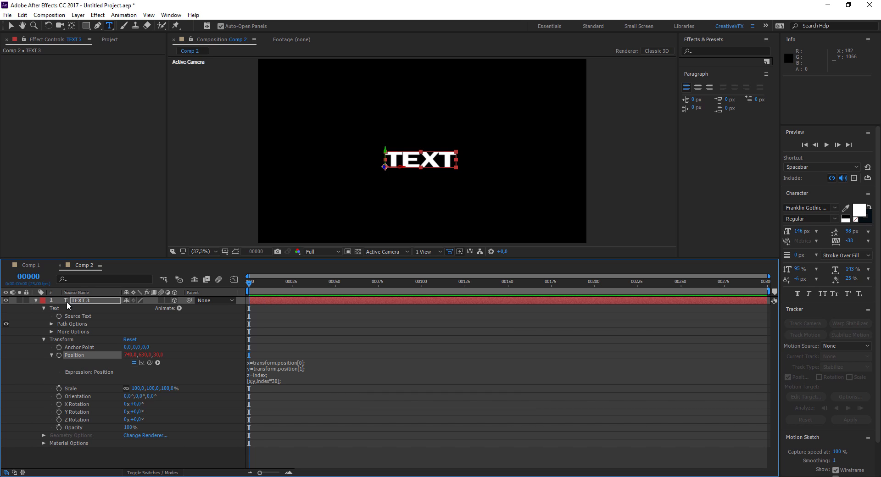
# Scrub briefly to frame 9, return to frame 0 and duplicate the text layer with its Position expression
pyautogui.moveTo(254, 281)
pyautogui.mouseDown()
pyautogui.moveTo(343, 285)
pyautogui.moveTo(264, 284)
pyautogui.mouseUp()
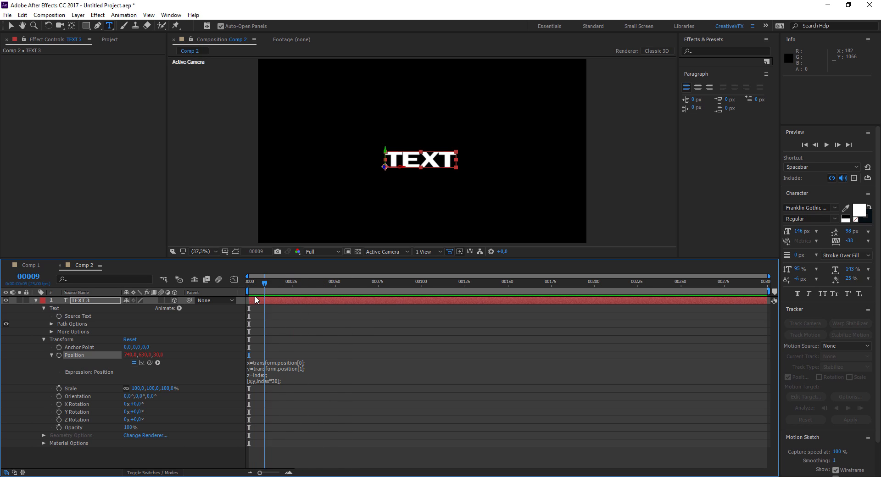
pyautogui.press('Home')
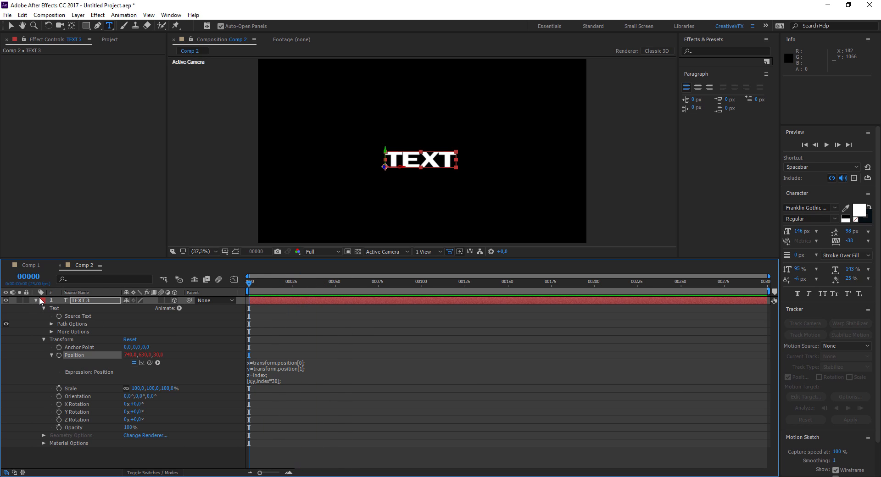
pyautogui.click(81, 301)
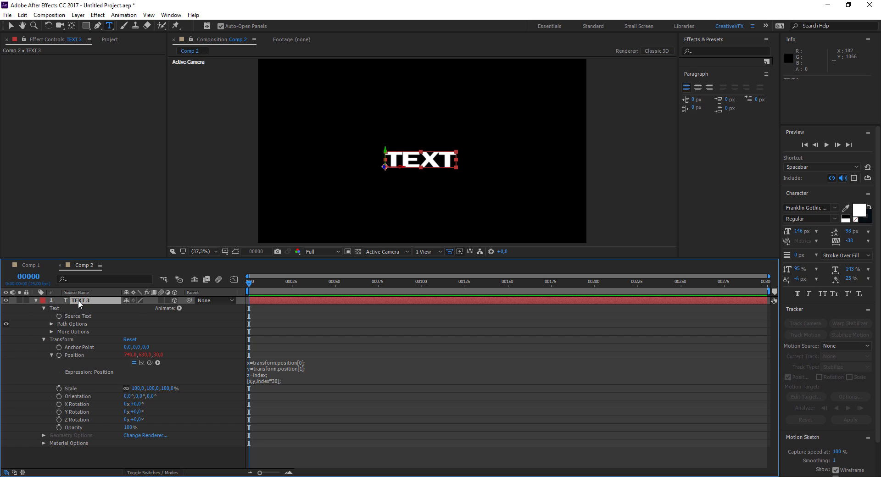
pyautogui.hotkey('ctrl', 'd')
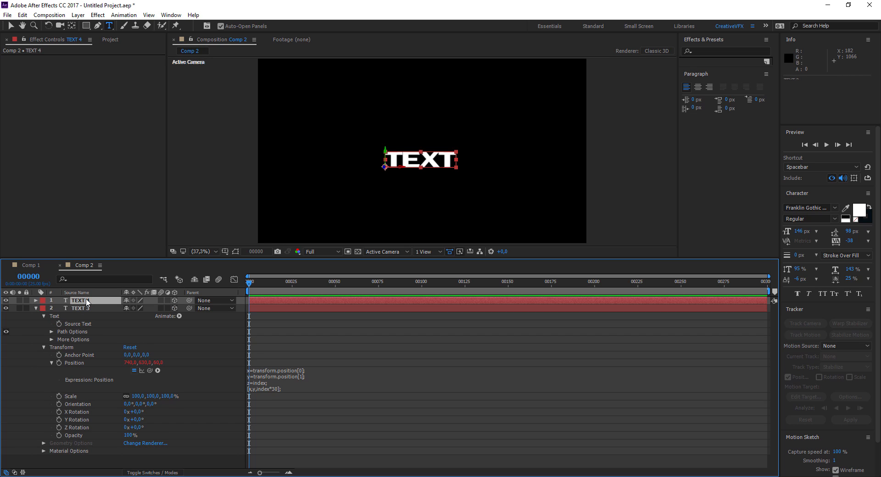
# Reveal the TEXT 4 layer's Position expression and duplicate the layer four more times, creating TEXT 5 to TEXT 8
pyautogui.press('u')
pyautogui.press('u')
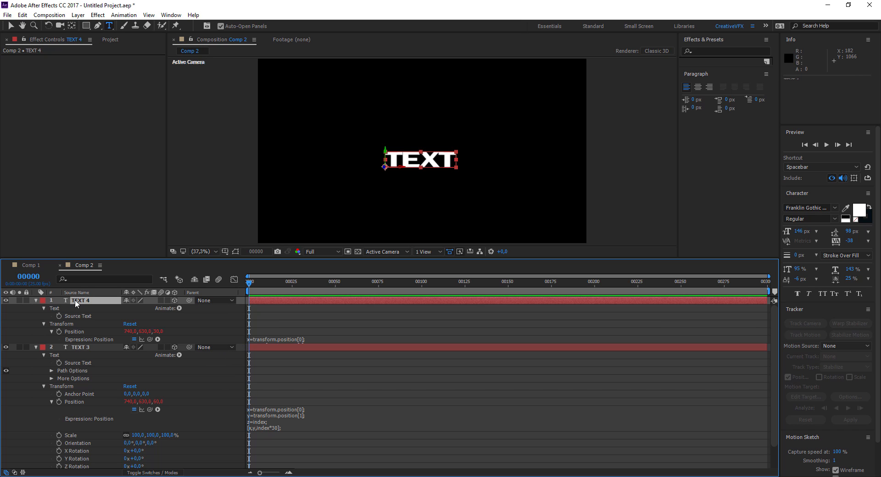
pyautogui.hotkey('ctrl', 'd')
pyautogui.hotkey('ctrl', 'd')
pyautogui.hotkey('ctrl', 'd')
pyautogui.hotkey('ctrl', 'd')
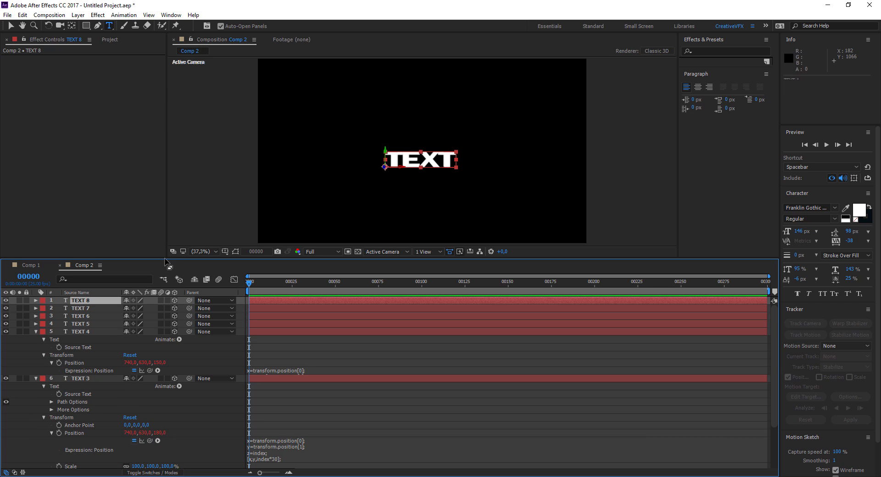
# Enlarge the timeline area and check the animated properties of the TEXT 8 and TEXT 7 copies against TEXT 3
pyautogui.moveTo(167, 255); pyautogui.dragTo(166, 195)
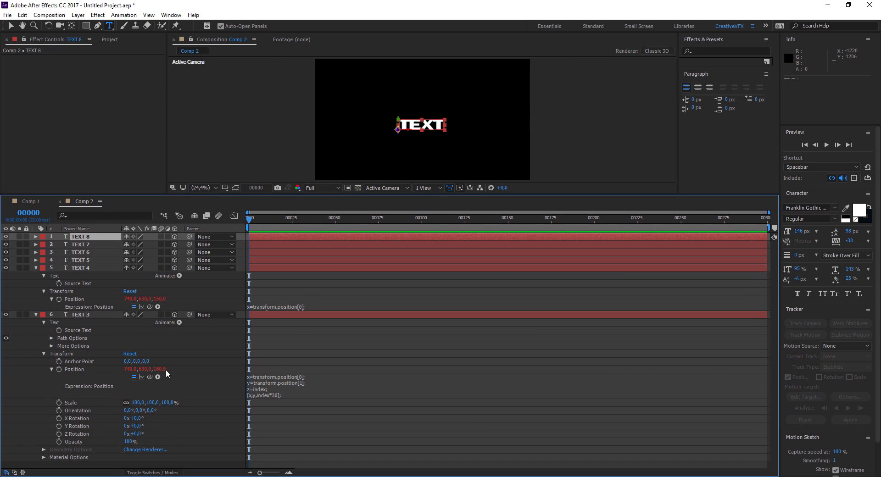
pyautogui.click(70, 316)
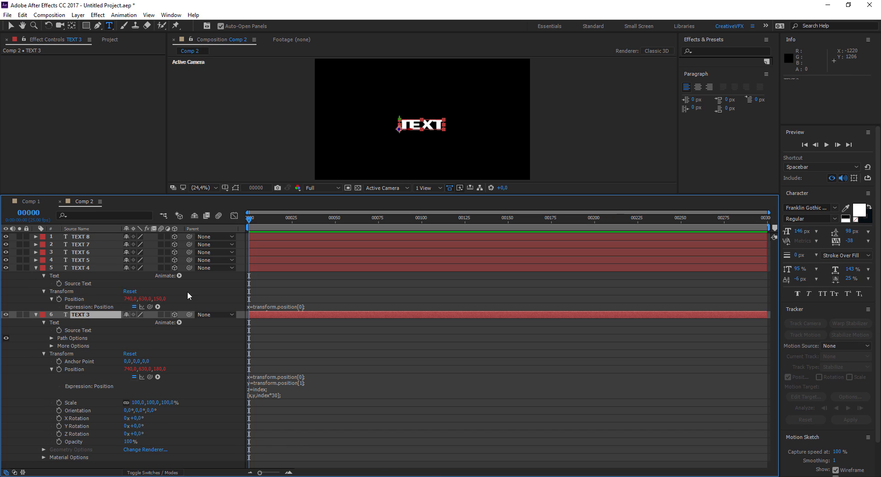
pyautogui.click(77, 239)
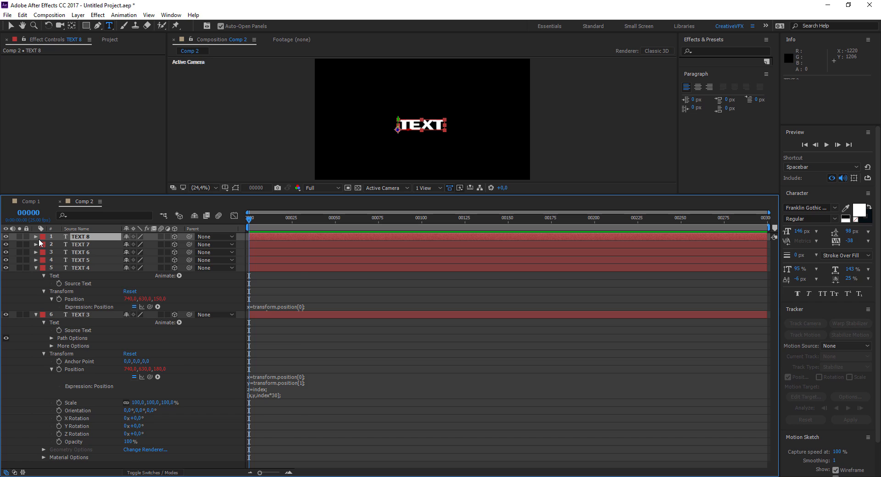
pyautogui.press('e')
pyautogui.press('e')
pyautogui.press('u')
pyautogui.click(86, 245)
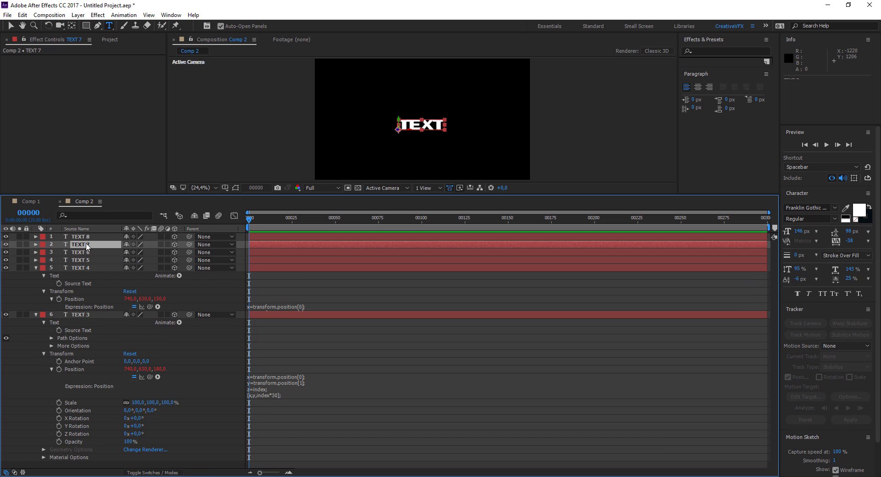
pyautogui.press('u')
pyautogui.press('u')
pyautogui.press('u')
# Inspect the expression-driven Position values of the TEXT 6 and TEXT 5 layers
pyautogui.click(90, 252)
pyautogui.press('u')
pyautogui.press('u')
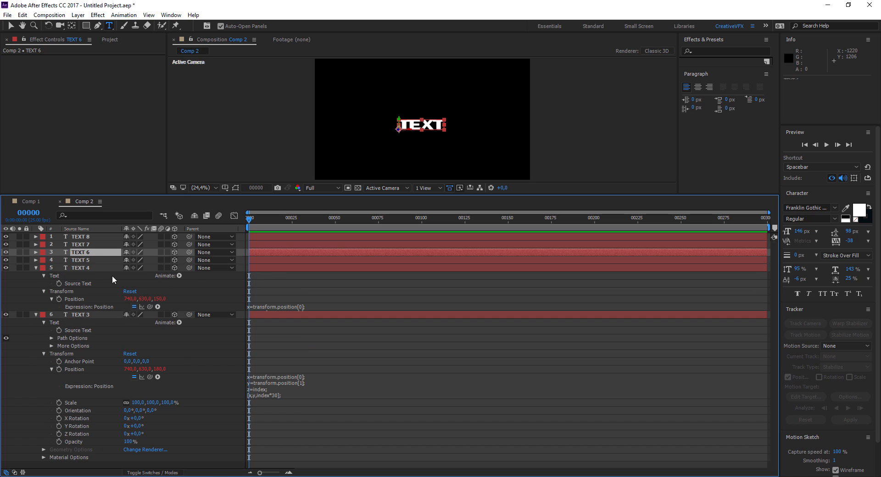
pyautogui.click(76, 260)
pyautogui.press('u')
pyautogui.press('u')
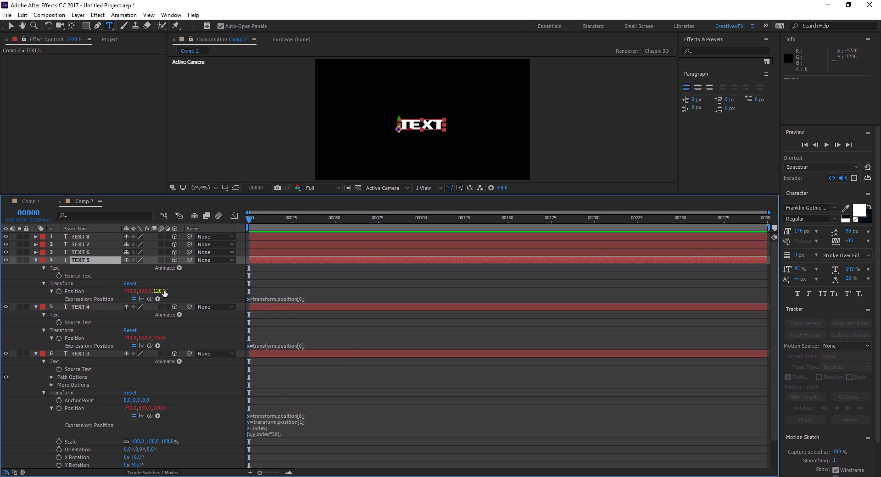
pyautogui.press('u')
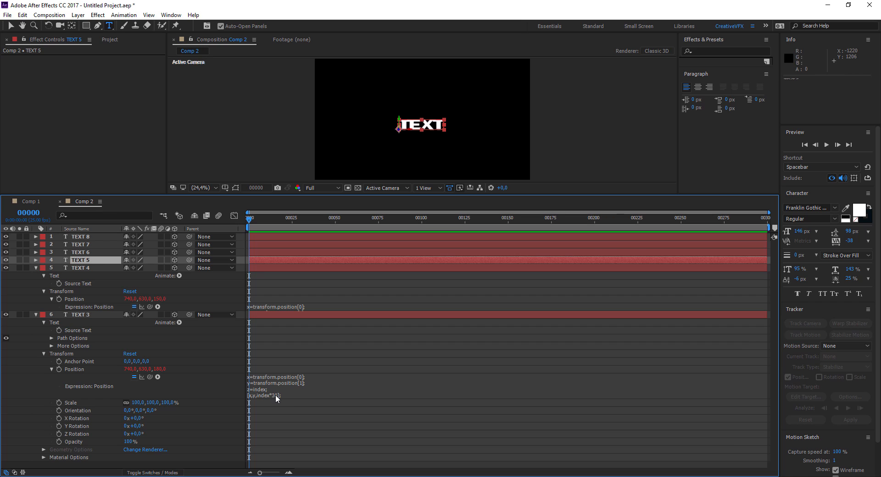
# Collapse the TEXT 4 and TEXT 3 layer properties and enlarge the composition view
pyautogui.click(36, 268)
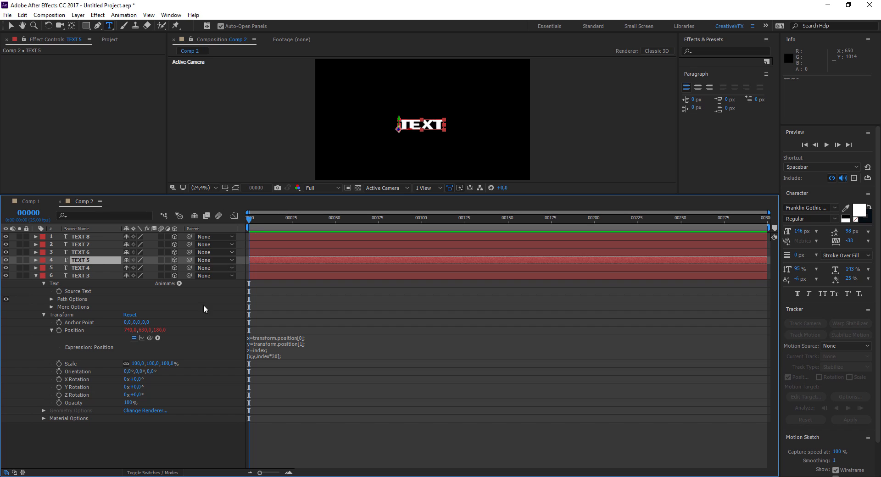
pyautogui.click(148, 423)
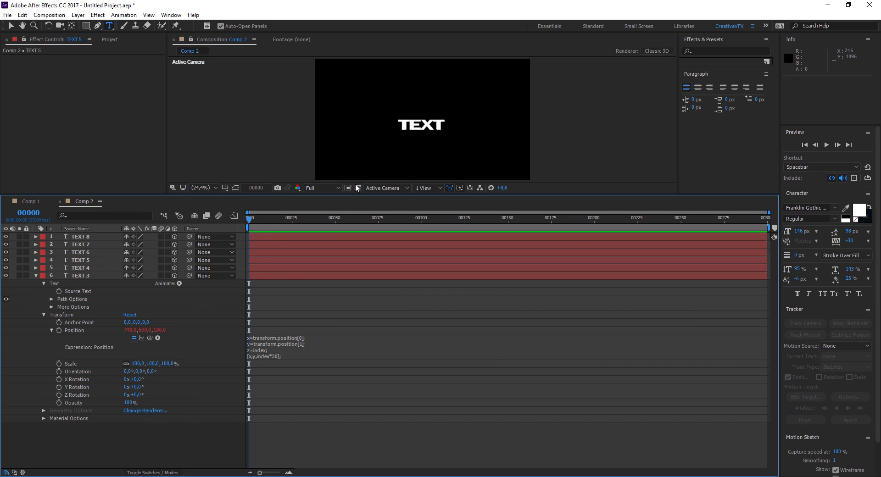
pyautogui.press('v')
pyautogui.moveTo(352, 195); pyautogui.dragTo(351, 309)
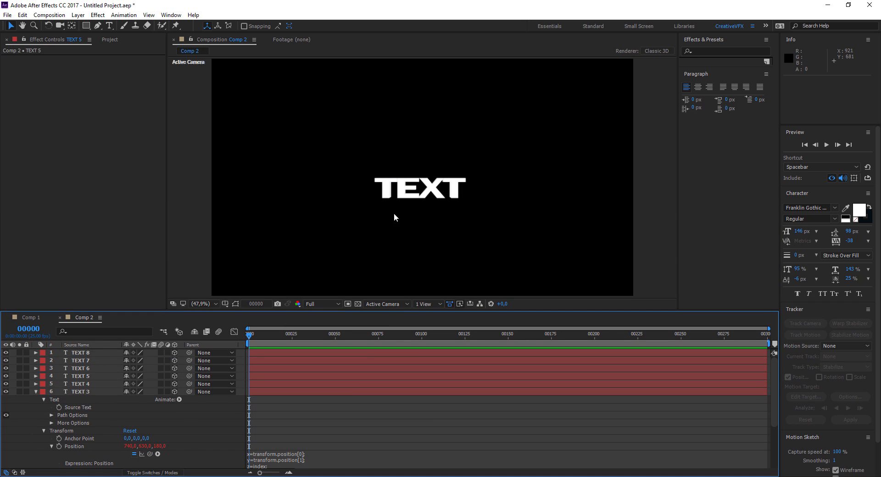
pyautogui.click(40, 392)
pyautogui.click(37, 393)
# Add a new camera layer to Comp 2 with the default camera settings
pyautogui.rightClick(72, 431)
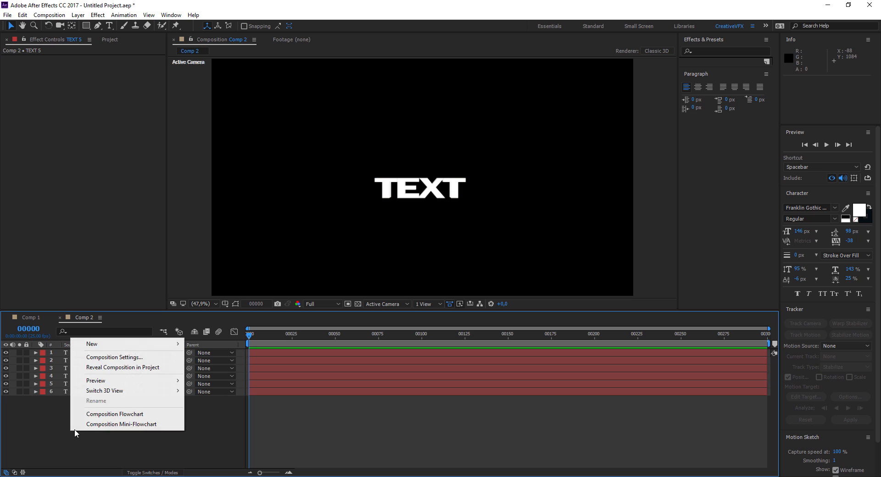
pyautogui.moveTo(138, 344)
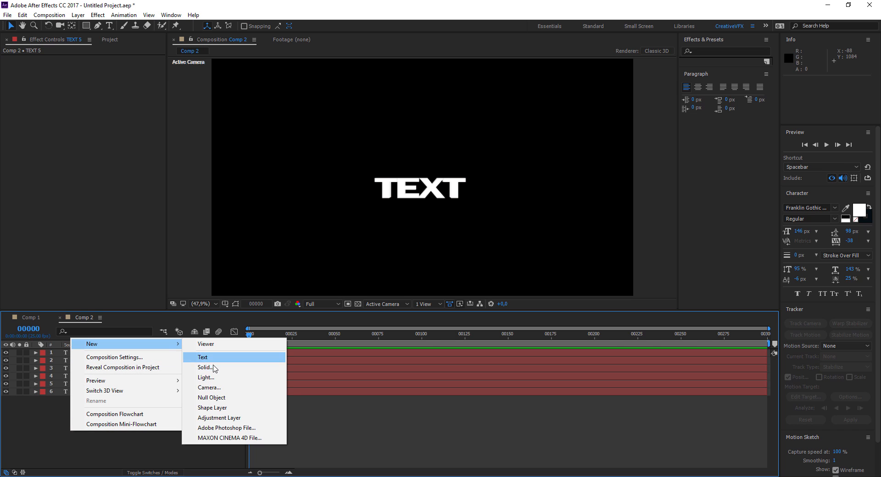
pyautogui.click(224, 388)
pyautogui.click(535, 342)
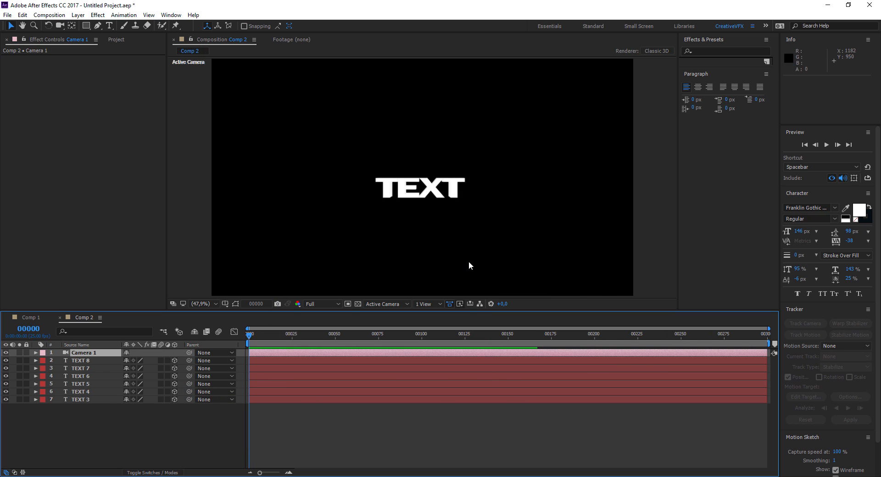
# Orbit Camera 1 to see the text copies' depth spacing from the side, and return it to a nearly frontal angle
pyautogui.press('c')
pyautogui.click(442, 211)
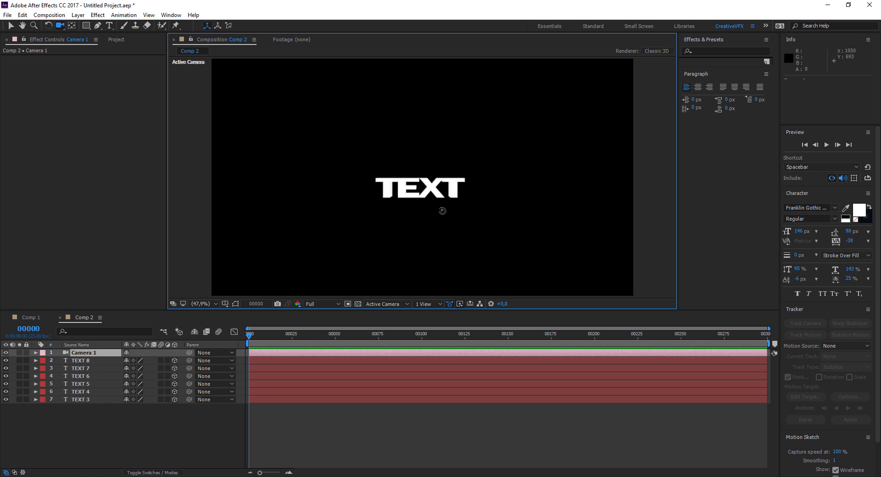
pyautogui.moveTo(442, 210); pyautogui.dragTo(437, 213)
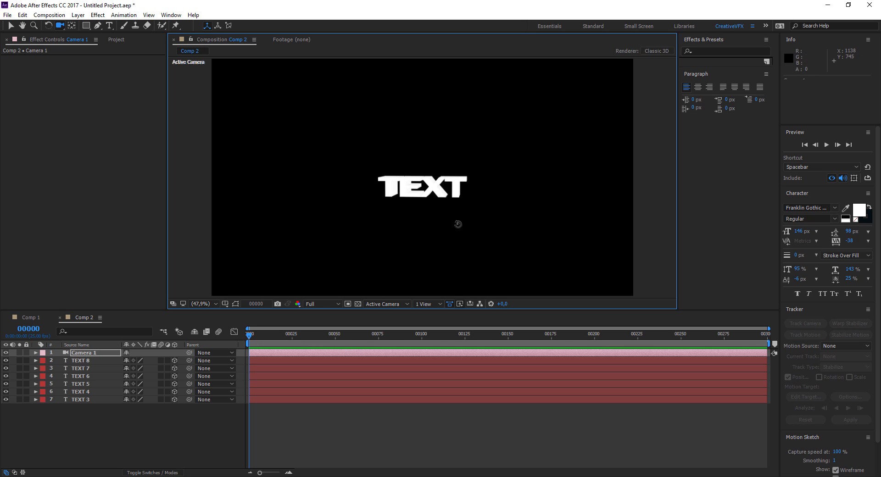
pyautogui.moveTo(456, 224); pyautogui.dragTo(388, 225)
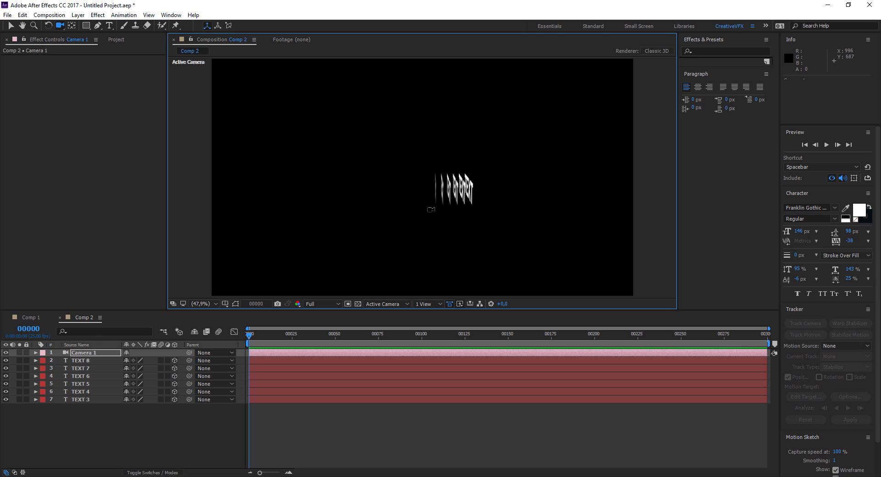
pyautogui.moveTo(431, 208); pyautogui.dragTo(508, 204)
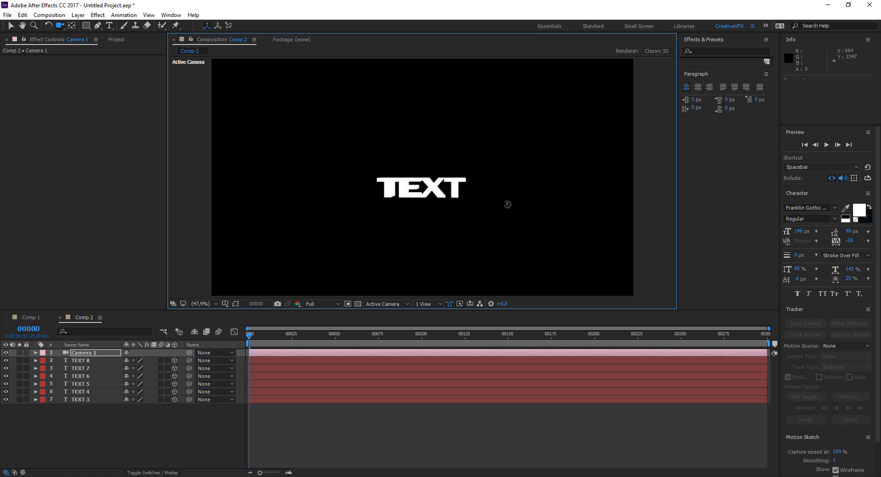
# Check the front and back text copies by toggling the visibility of TEXT 8 and soloing TEXT 3 on and off
pyautogui.click(89, 459)
pyautogui.click(95, 362)
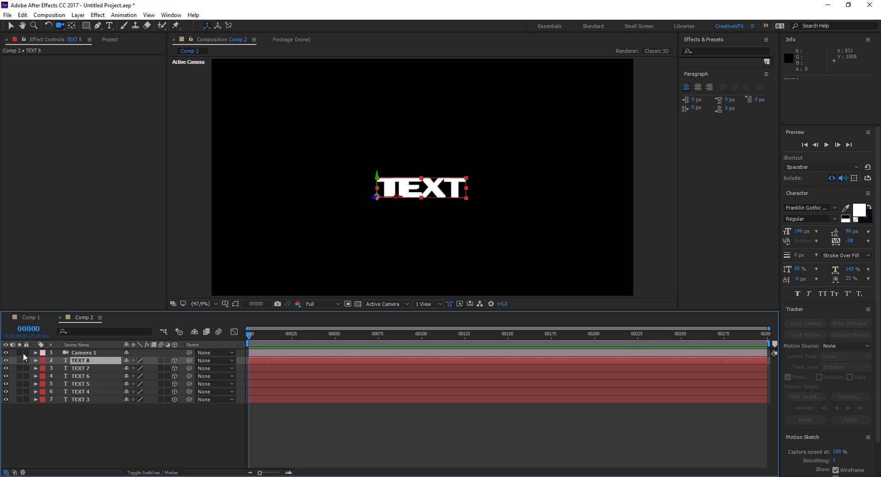
pyautogui.click(5, 362)
pyautogui.click(5, 361)
pyautogui.click(73, 400)
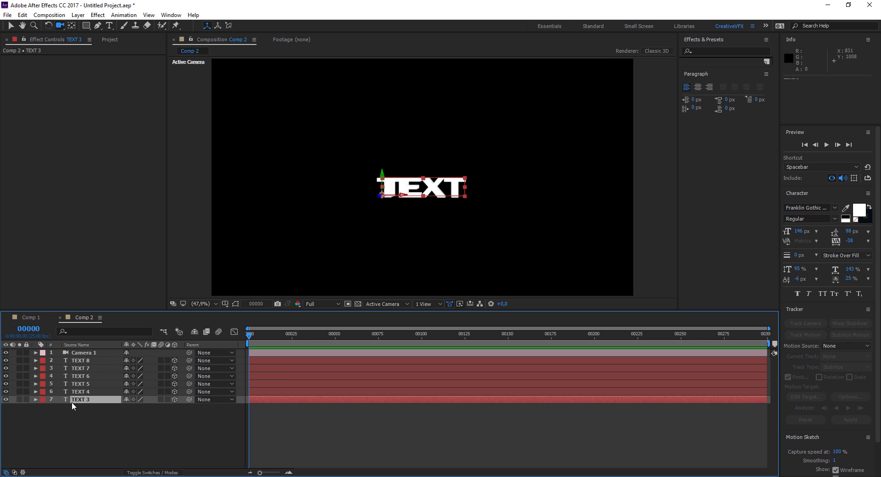
pyautogui.click(19, 400)
pyautogui.click(18, 398)
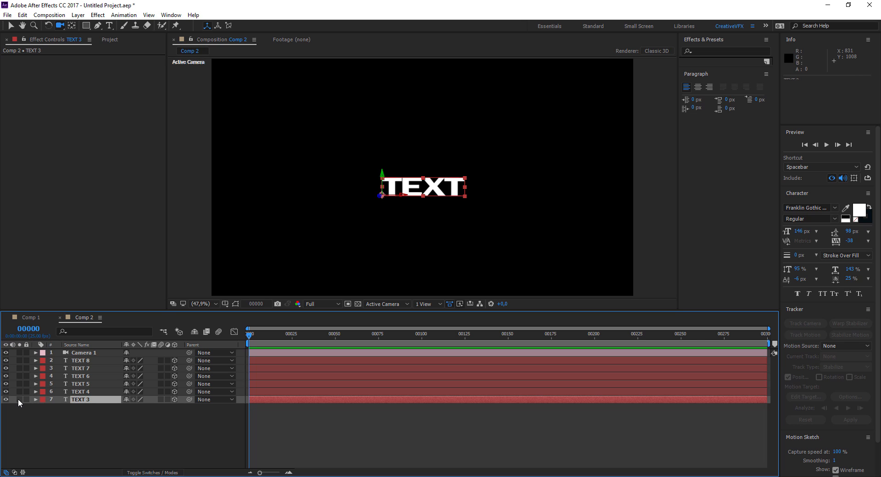
pyautogui.click(18, 399)
pyautogui.click(18, 399)
pyautogui.click(18, 398)
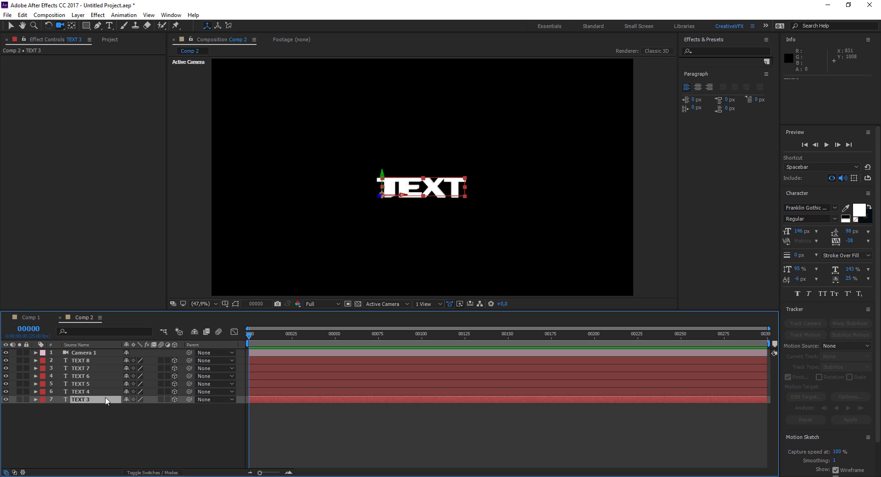
# Find the Bevel Alpha effect by searching for "alp" and apply it to the TEXT 8 and TEXT 3 layers
pyautogui.click(86, 360)
pyautogui.click(721, 50)
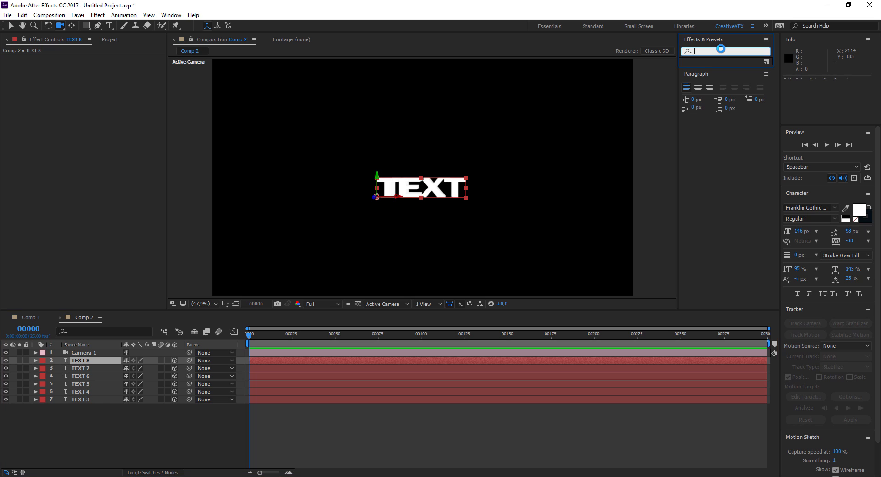
pyautogui.write('al')
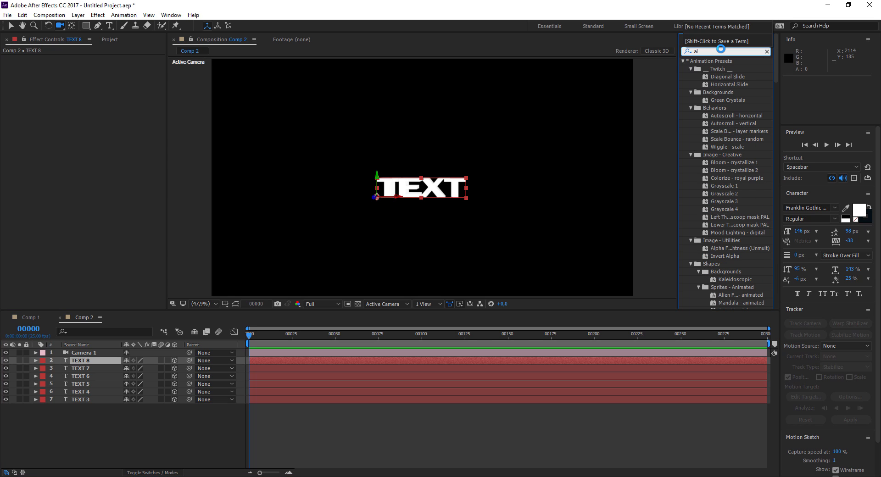
pyautogui.write('p')
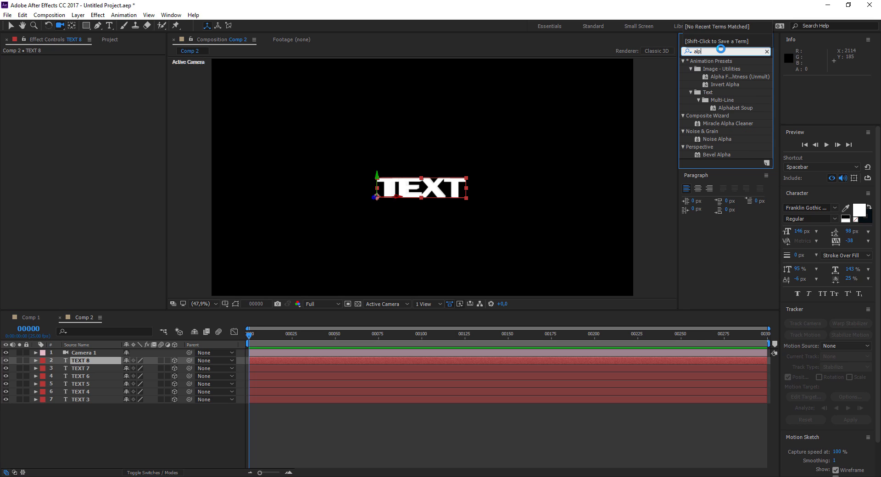
pyautogui.doubleClick(714, 153)
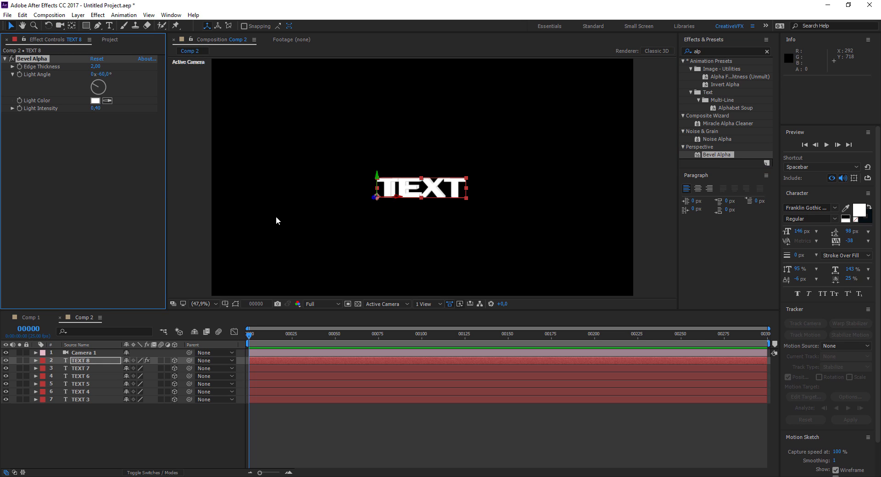
pyautogui.click(87, 399)
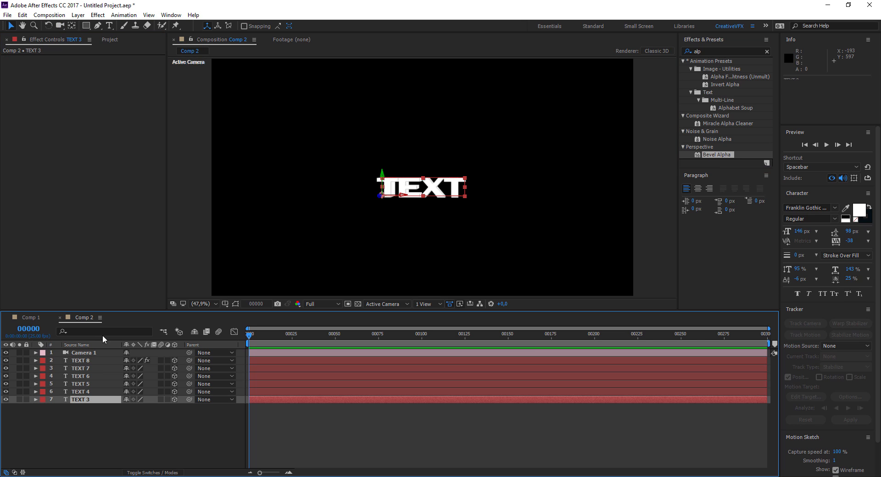
pyautogui.doubleClick(707, 153)
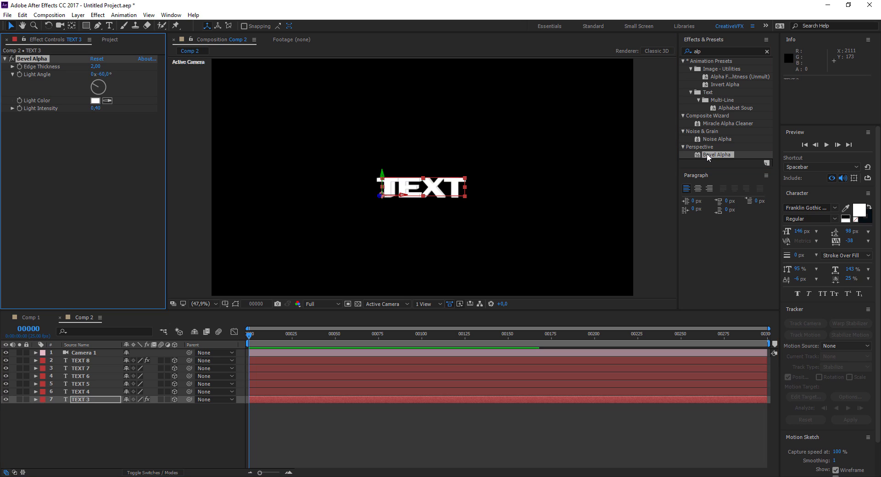
# Set the TEXT 8 layer's Bevel Alpha light angle to -22° and light intensity to 0.88, and deselect the layer
pyautogui.click(89, 362)
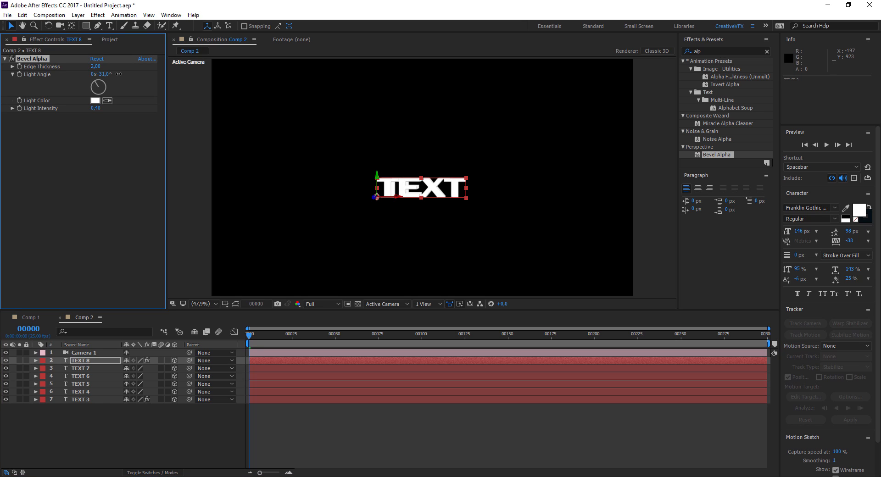
pyautogui.moveTo(102, 74); pyautogui.dragTo(106, 74)
pyautogui.click(101, 110)
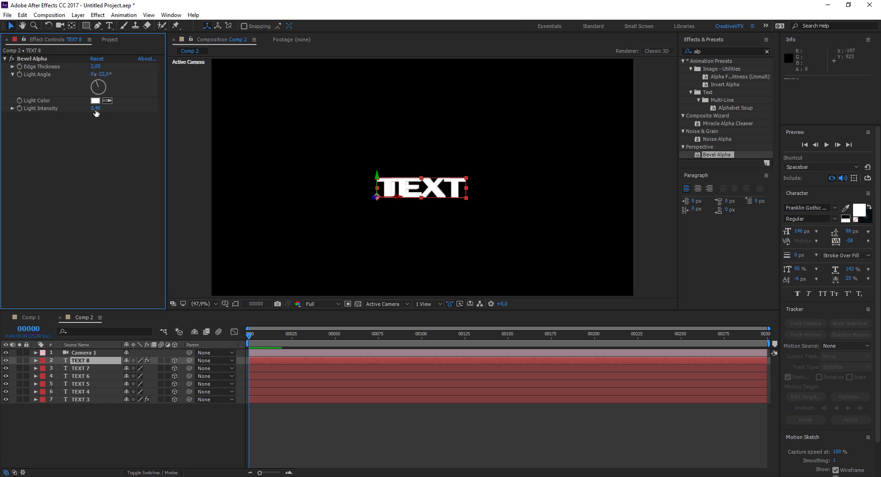
pyautogui.moveTo(95, 109); pyautogui.dragTo(115, 107)
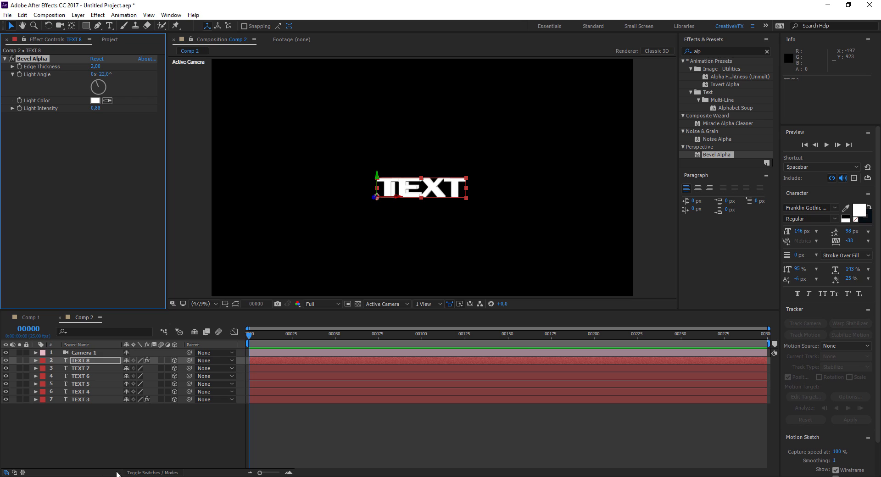
pyautogui.click(152, 458)
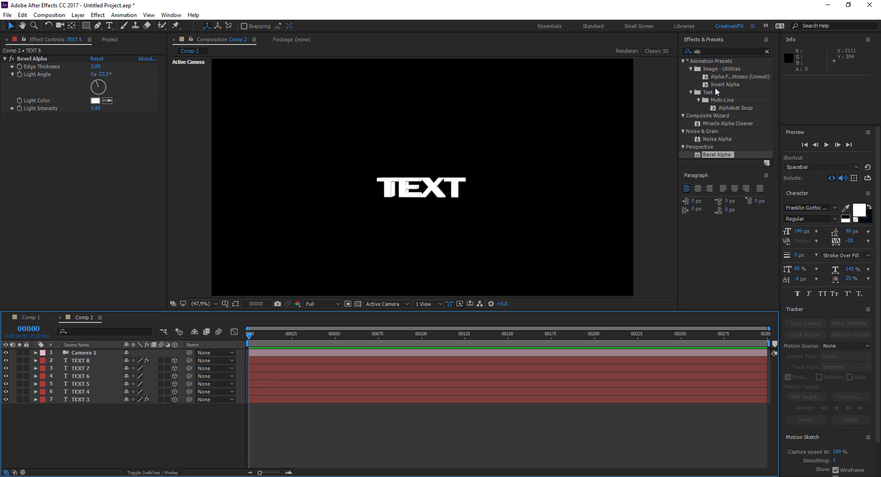
# Clear the "alp" search term from the effects and presets search
pyautogui.click(705, 46)
pyautogui.click(700, 51)
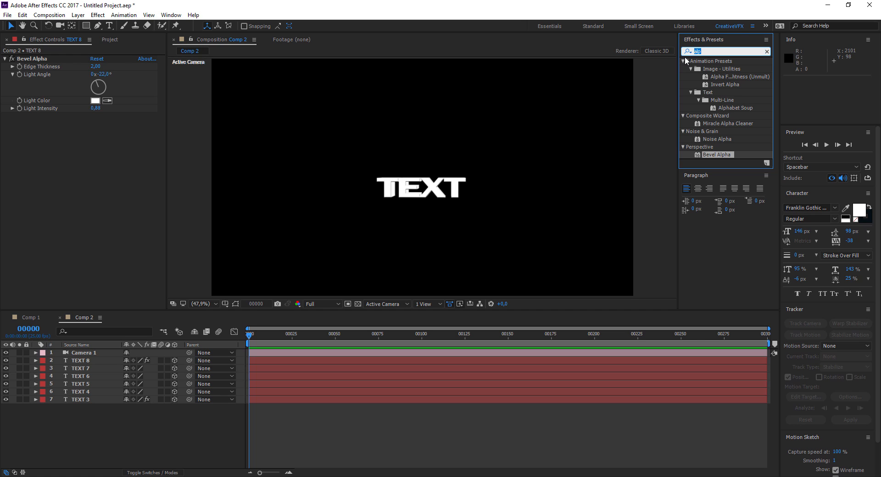
pyautogui.press('BackSpace')
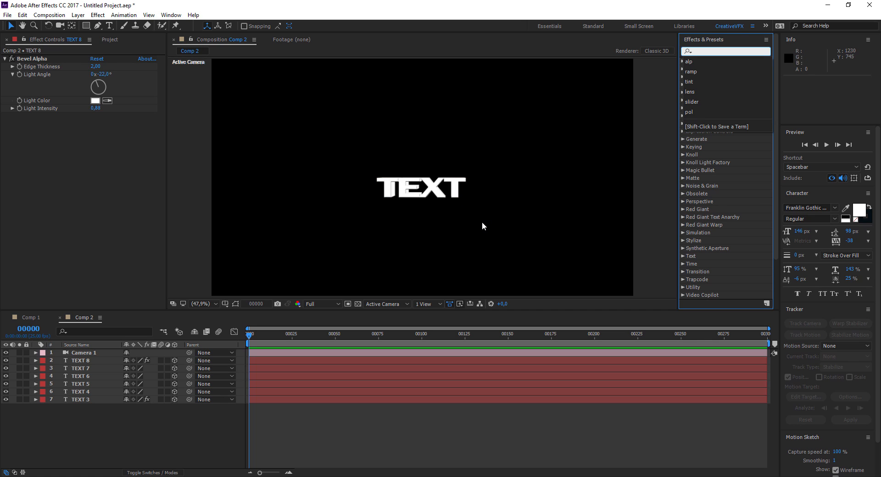
# Add a Bevel and Emboss layer style to the TEXT 8 layer
pyautogui.click(91, 361)
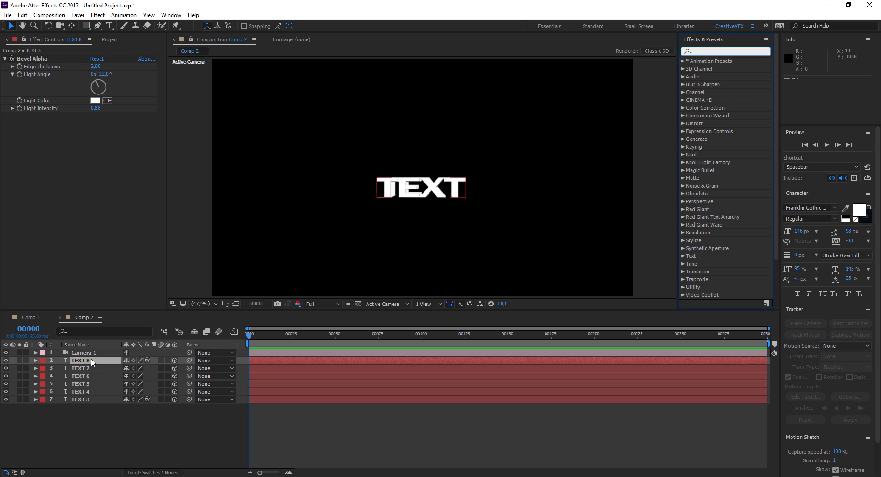
pyautogui.rightClick(91, 361)
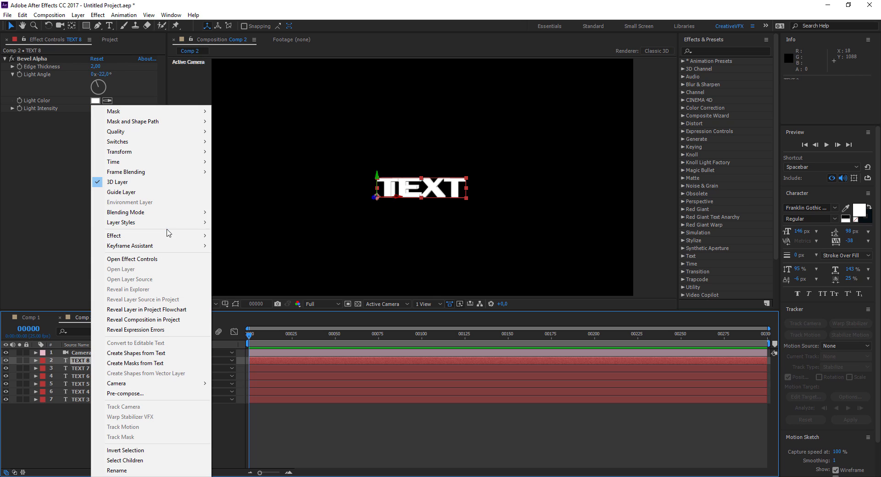
pyautogui.moveTo(172, 225)
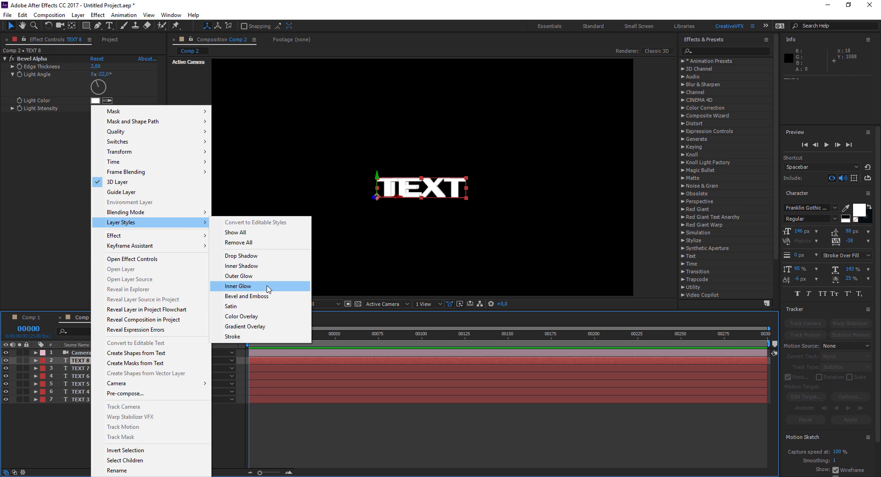
pyautogui.click(285, 299)
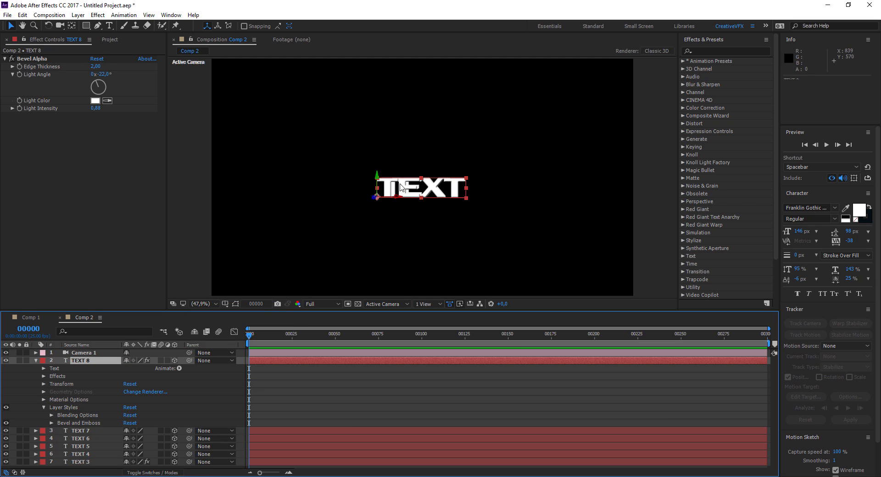
# Add a Drop Shadow layer style to the TEXT 8 layer, collapse its properties and deselect it
pyautogui.rightClick(96, 360)
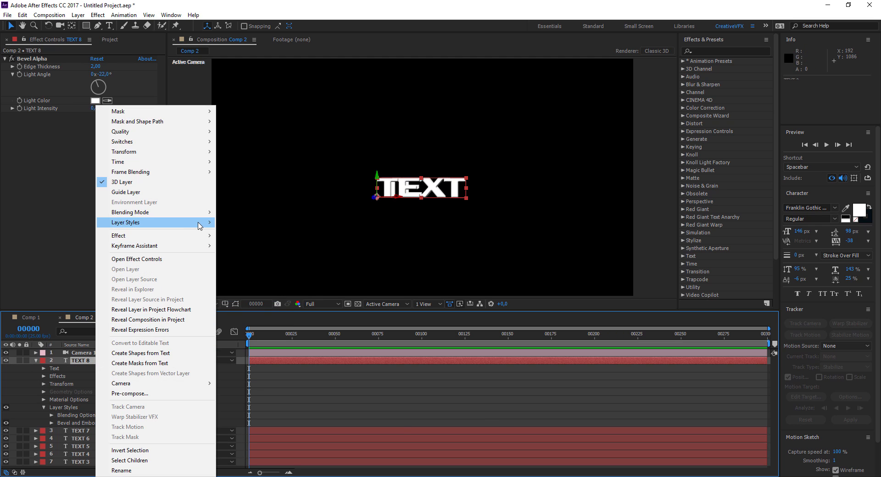
pyautogui.moveTo(199, 223)
pyautogui.click(266, 256)
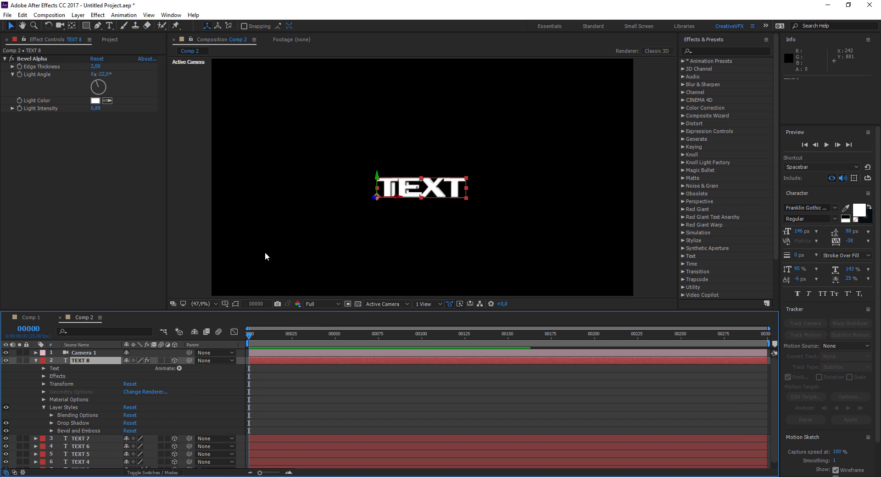
pyautogui.click(37, 362)
pyautogui.click(213, 427)
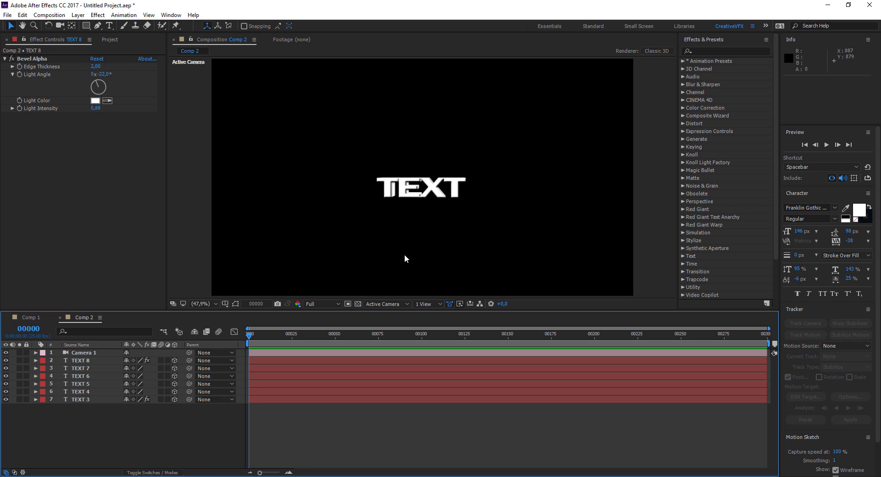